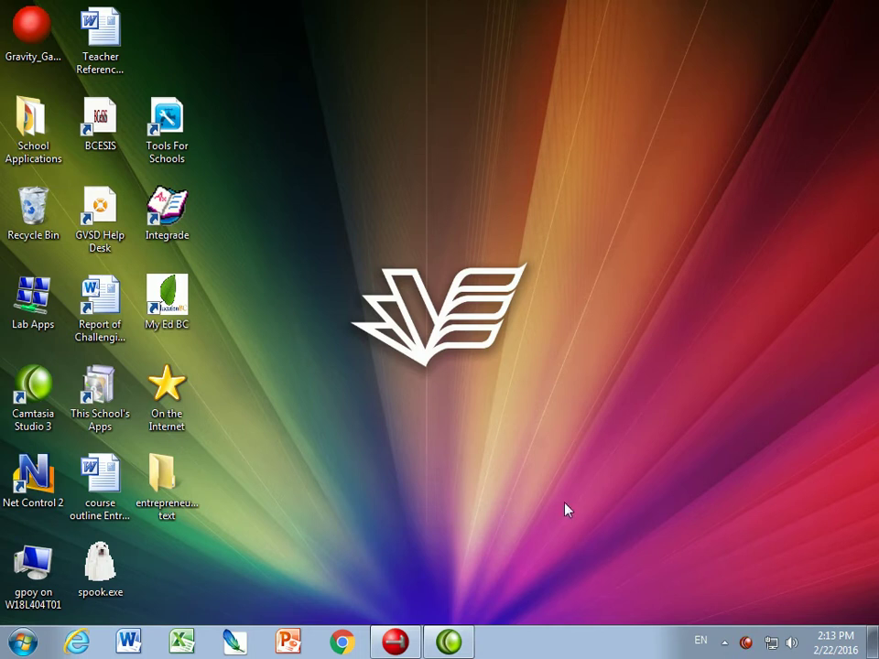
Restore the maze game.gmk window and expand Sprites to list spr_person through spr_hole
left_click(403, 634)
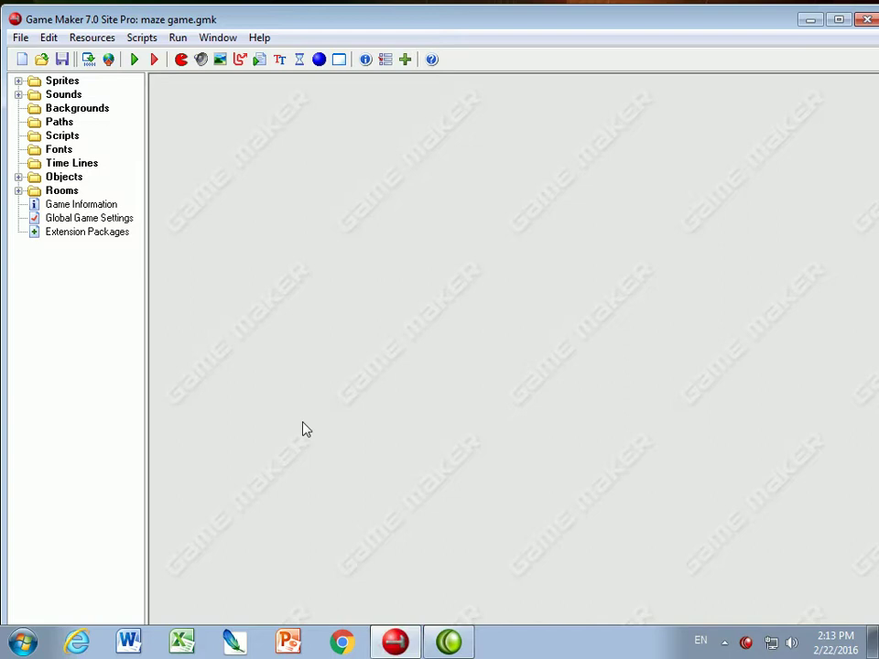
left_click(19, 81)
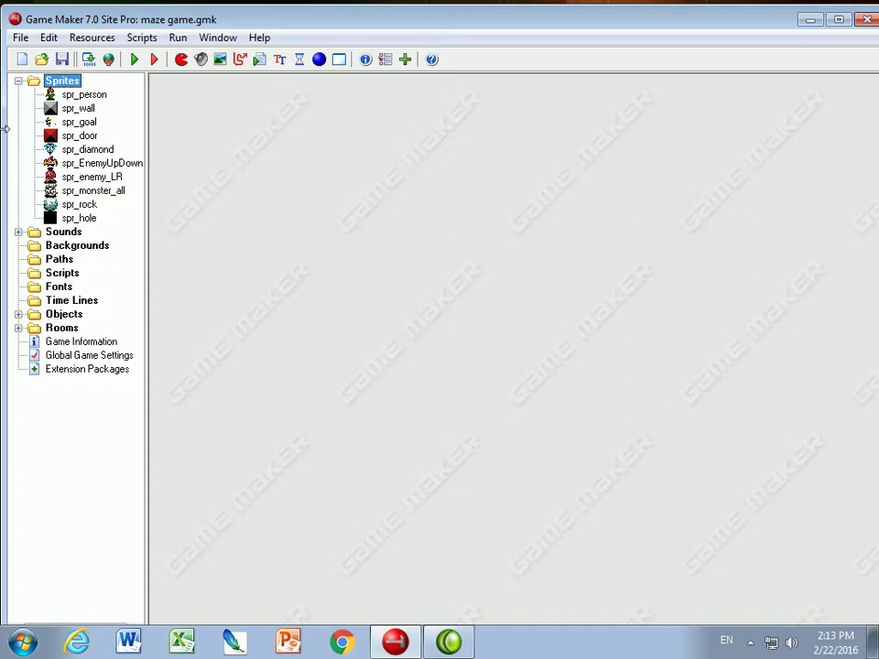
Create a new background resource named bck_start_screen
left_click(68, 246)
right_click(66, 251)
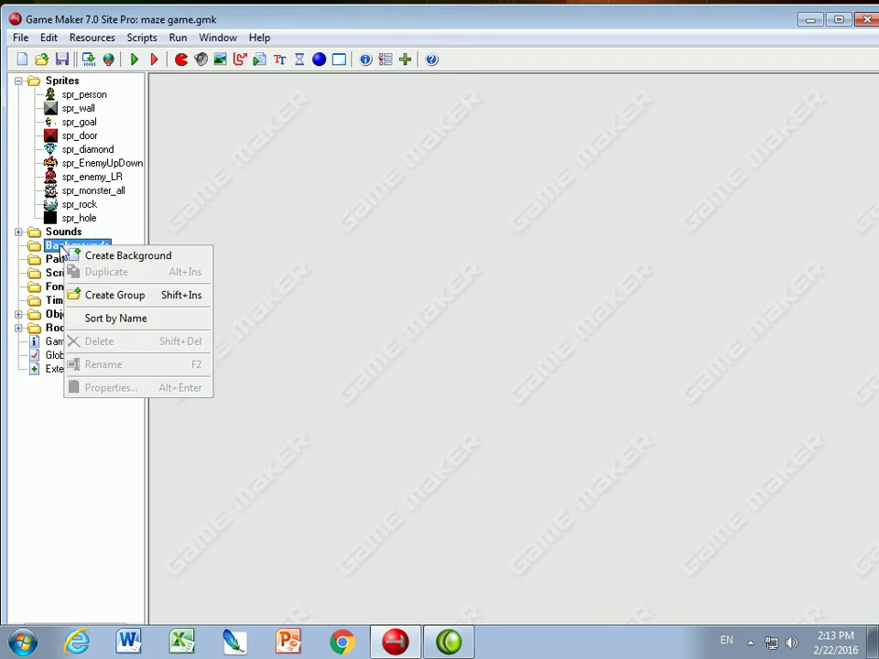
left_click(100, 256)
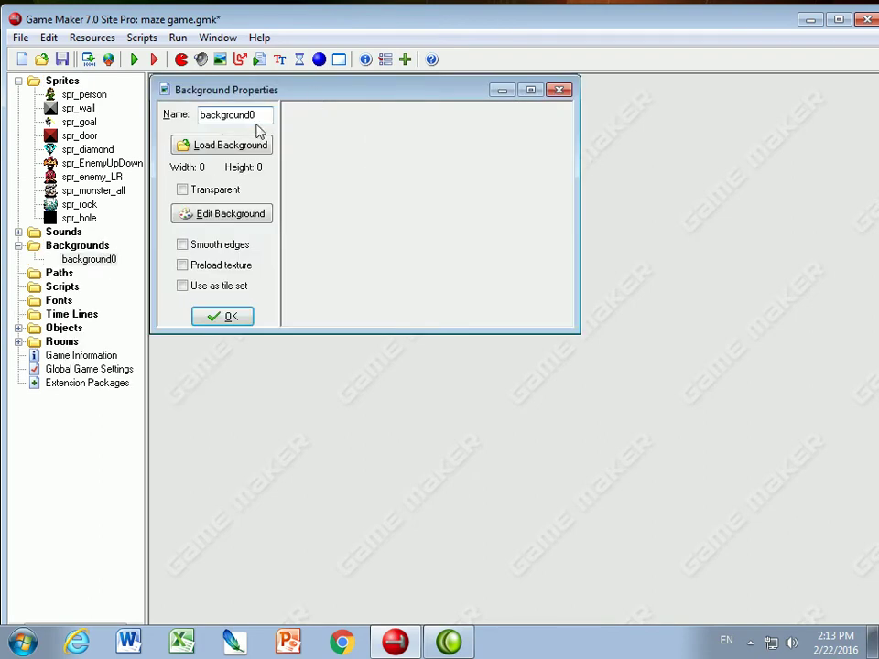
type("b")
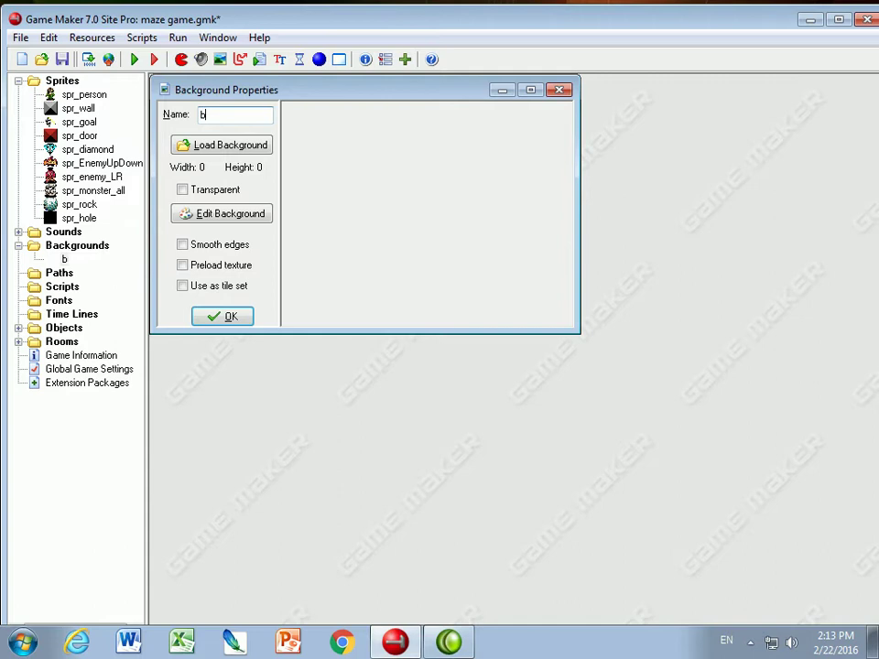
type("ck_start_screen")
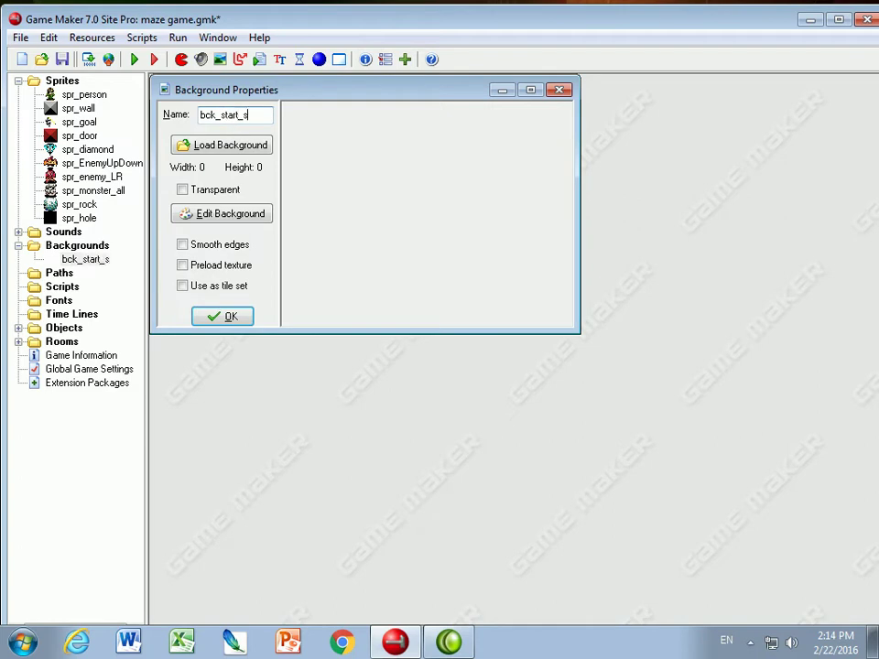
Load start_screen.png from the maze game's Resources folder as the 640x480 background image
left_click(220, 146)
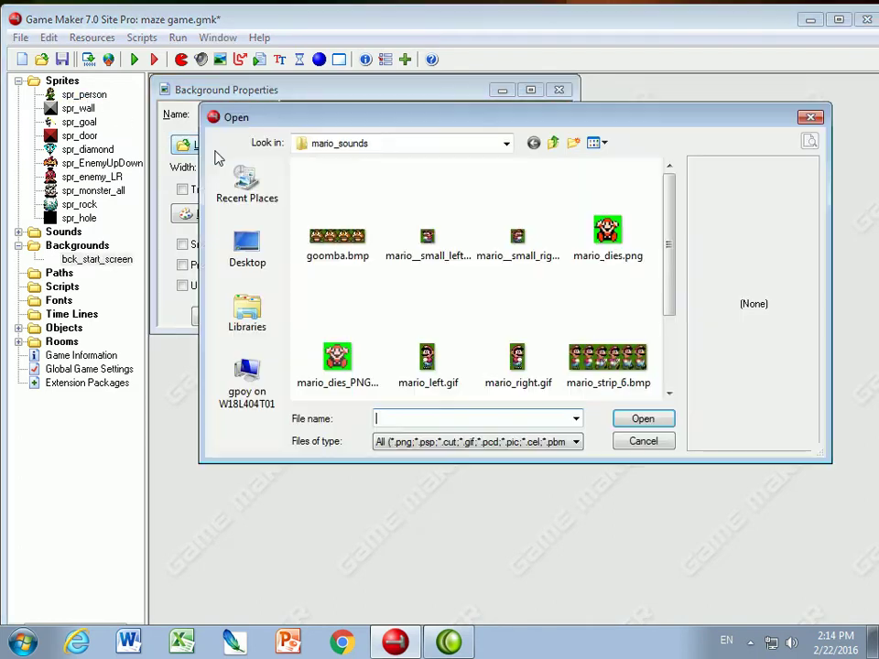
left_click(369, 146)
left_click(343, 327)
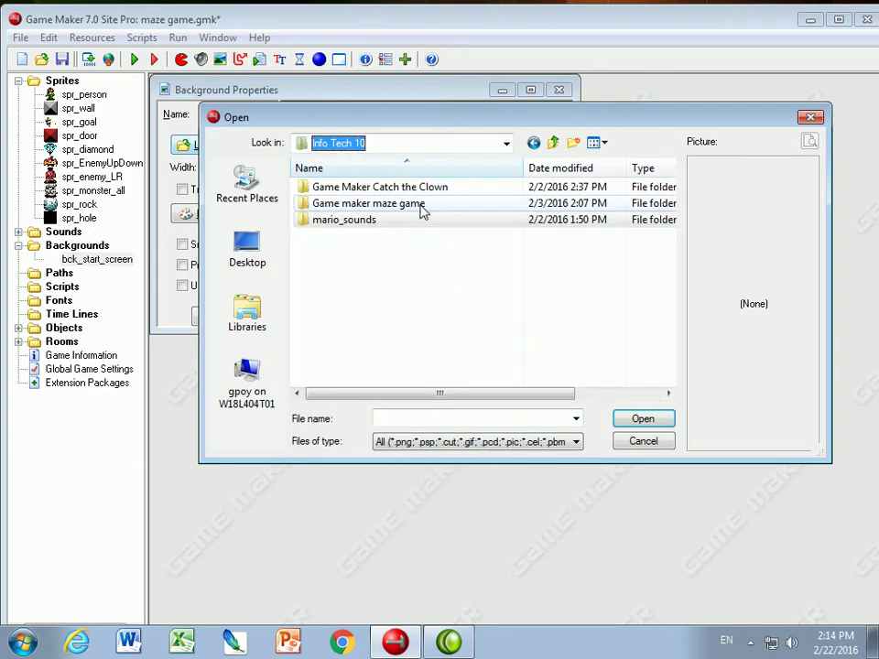
double_click(359, 203)
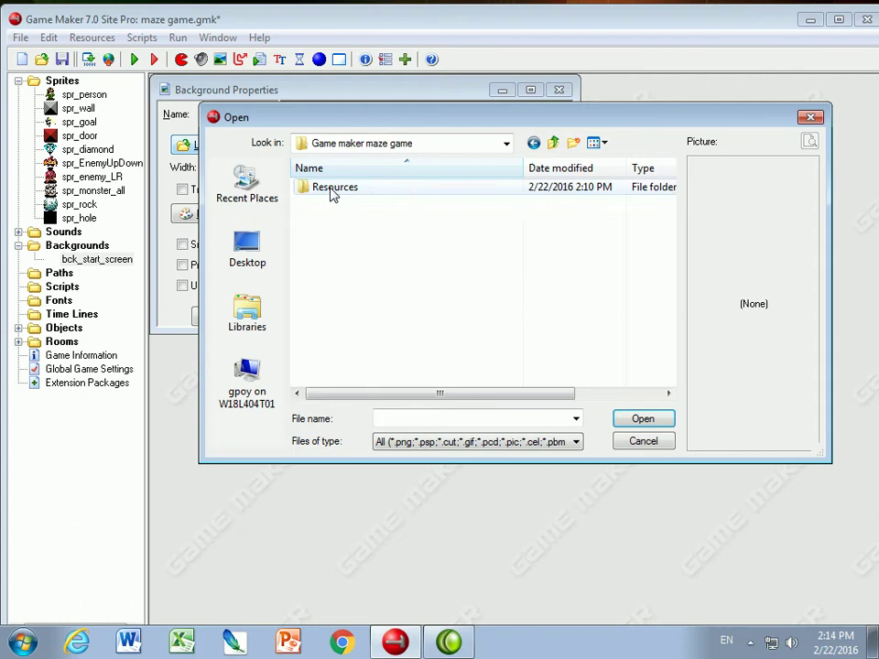
double_click(332, 189)
left_click_drag(670, 194, 665, 341)
left_click(519, 240)
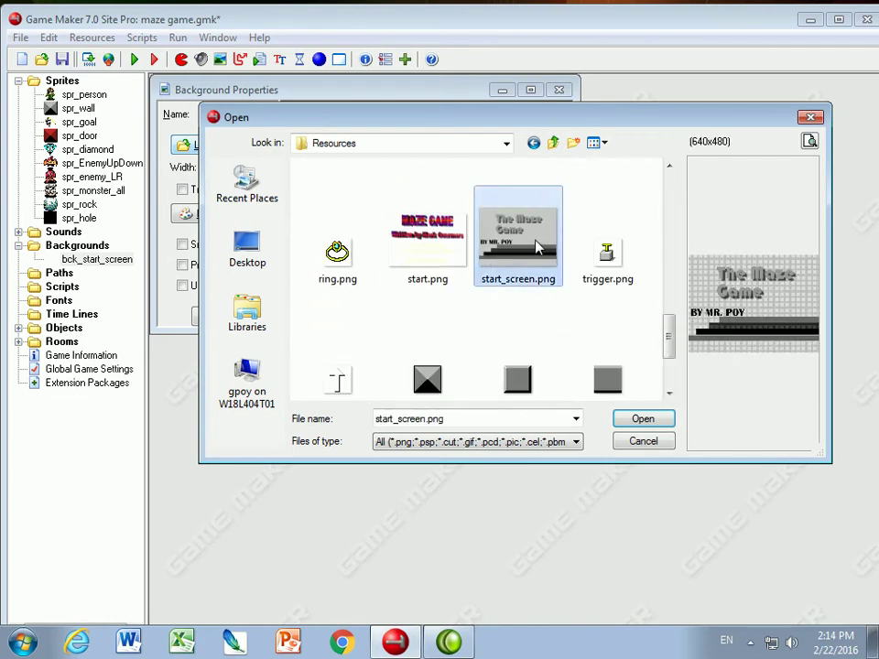
left_click(634, 420)
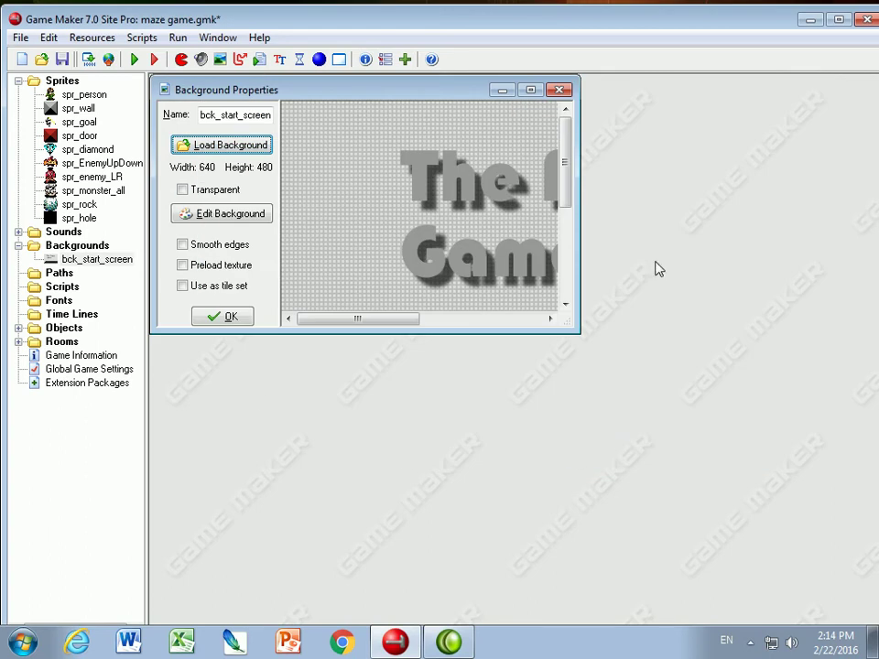
left_click_drag(575, 331, 781, 476)
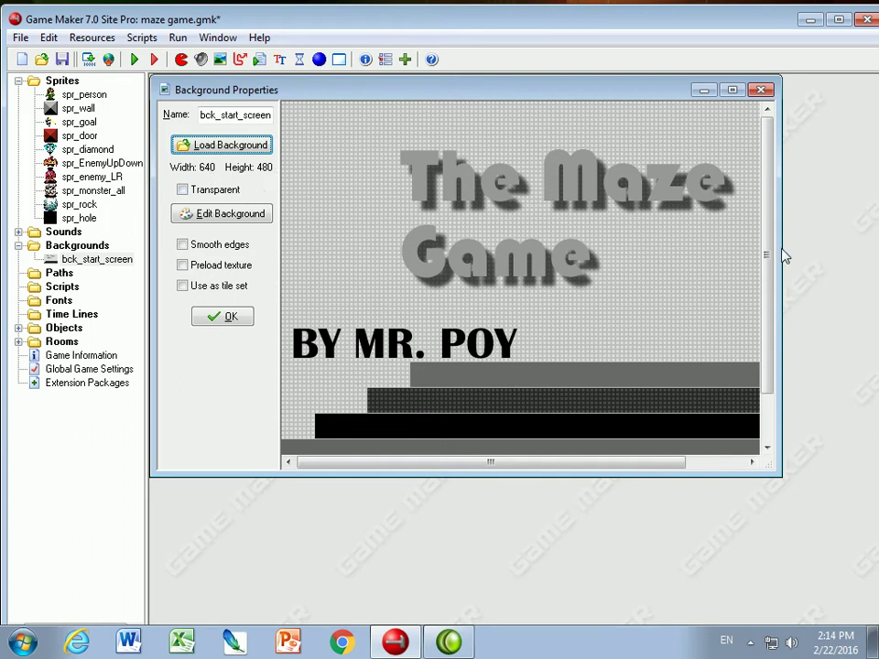
Confirm the new background and create a new room in the Rooms group
left_click(210, 316)
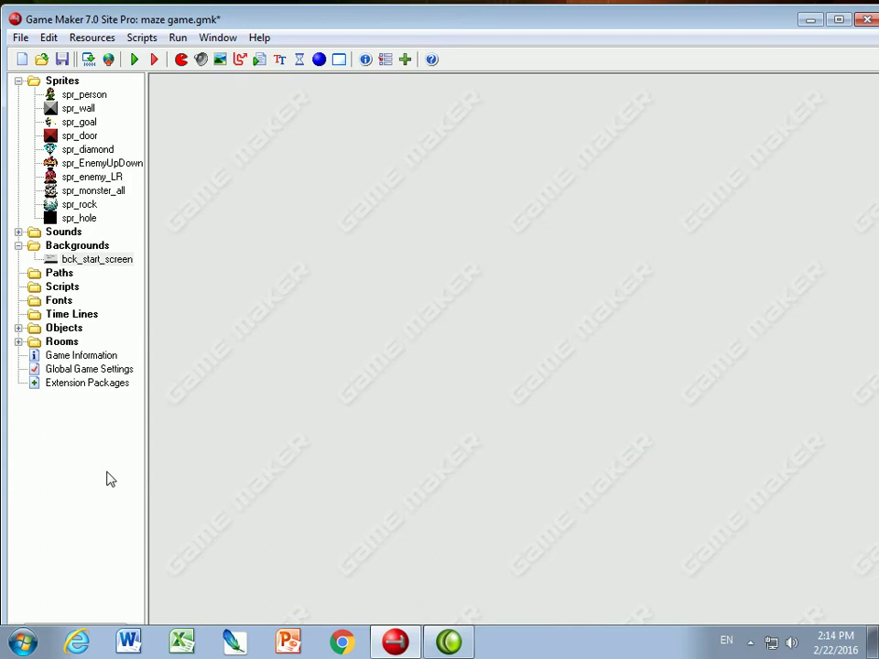
left_click(18, 342)
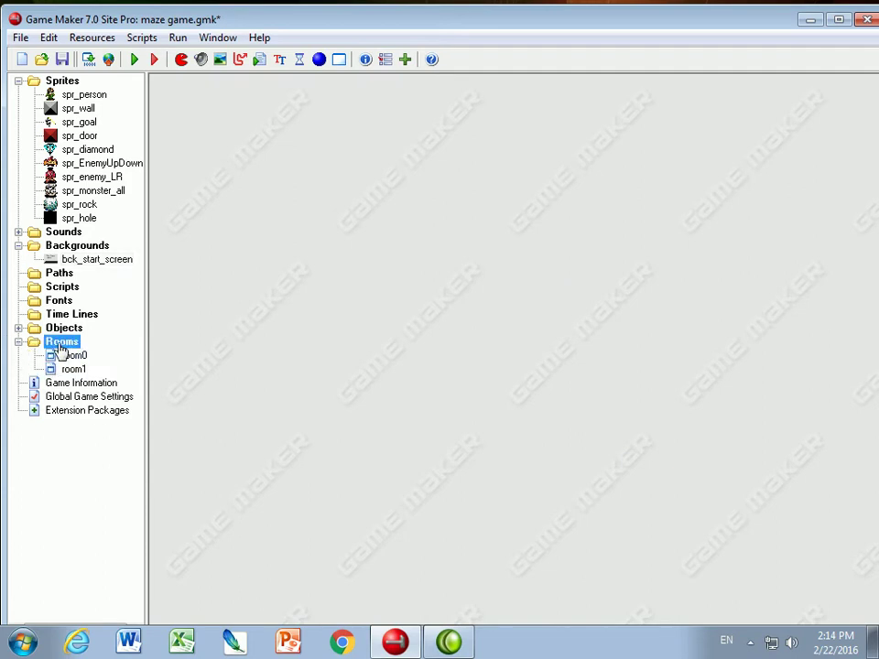
right_click(55, 345)
left_click(105, 353)
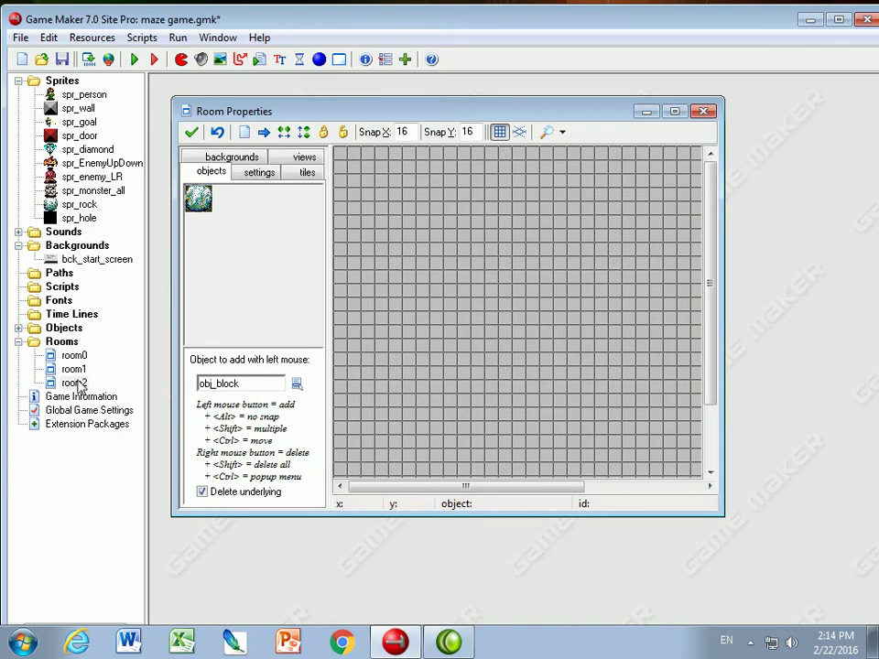
Set bck_start_screen as the room's Background 0, close the room, and run the game
left_click(220, 158)
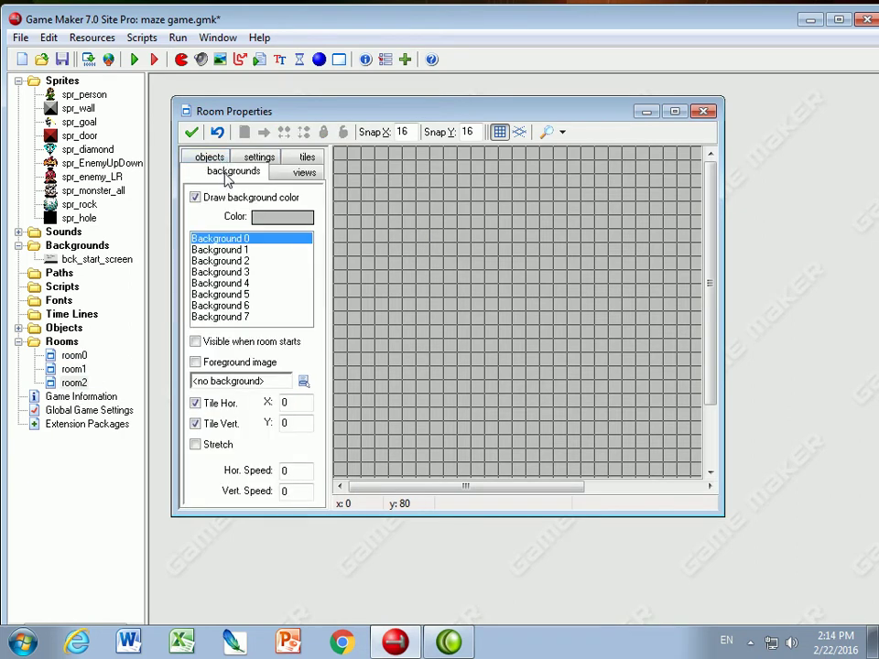
left_click(304, 381)
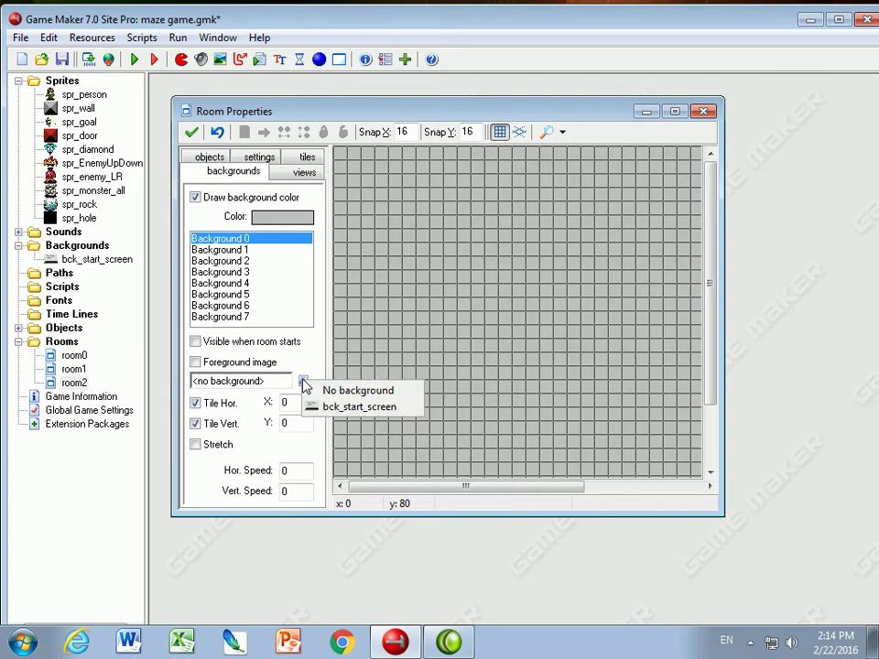
left_click(356, 409)
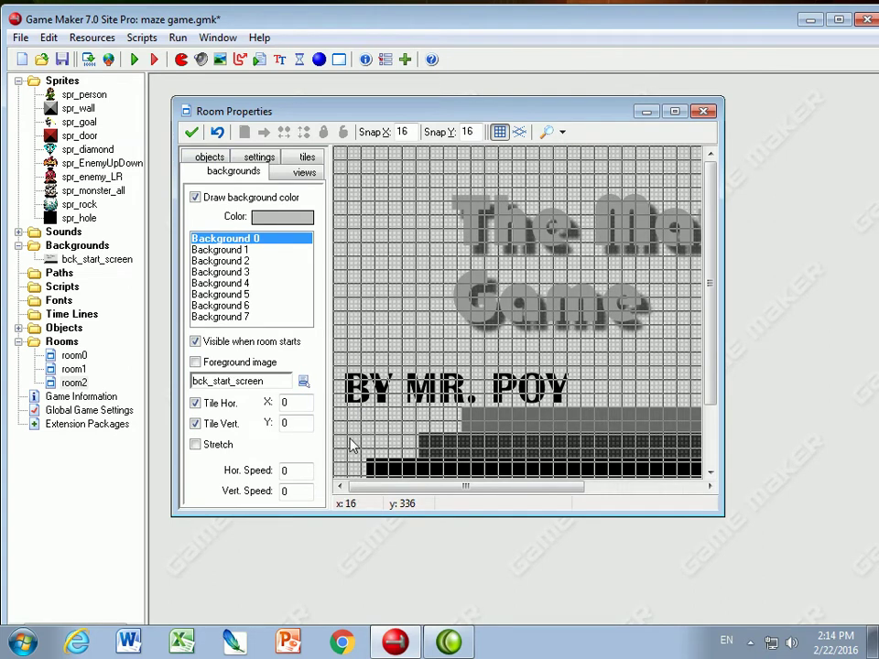
left_click(192, 132)
left_click(134, 60)
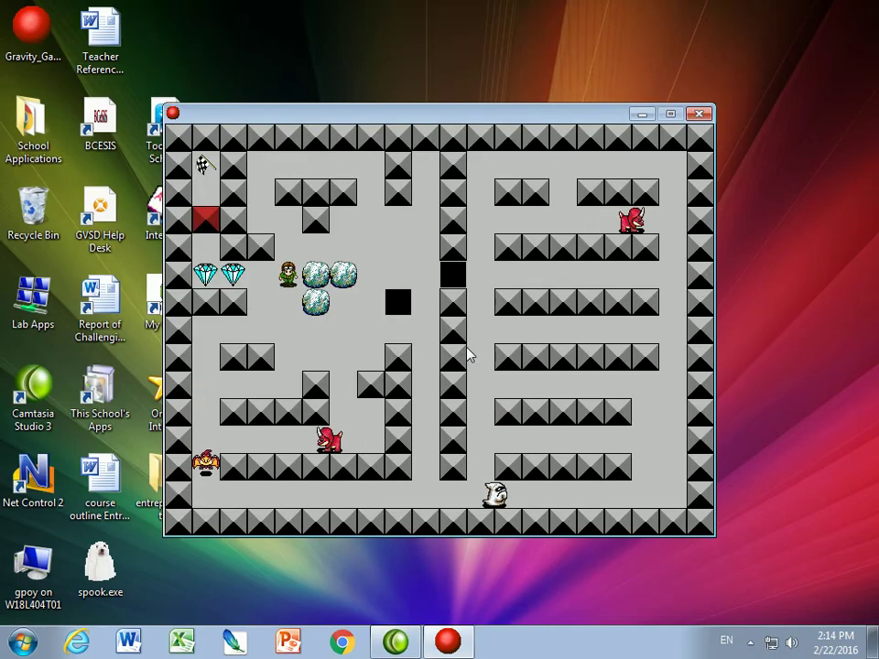
key("Down")
key("Right")
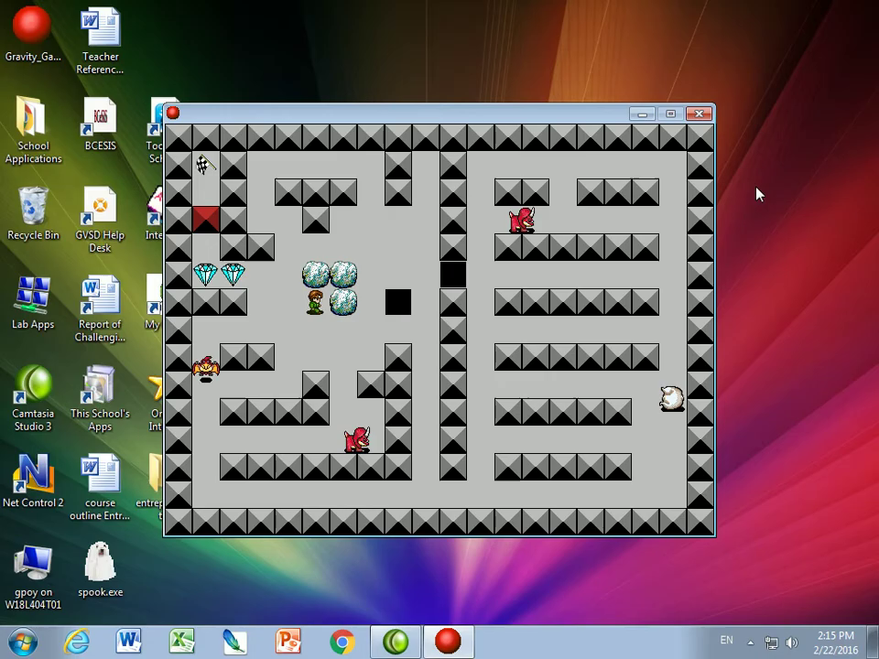
key("Escape")
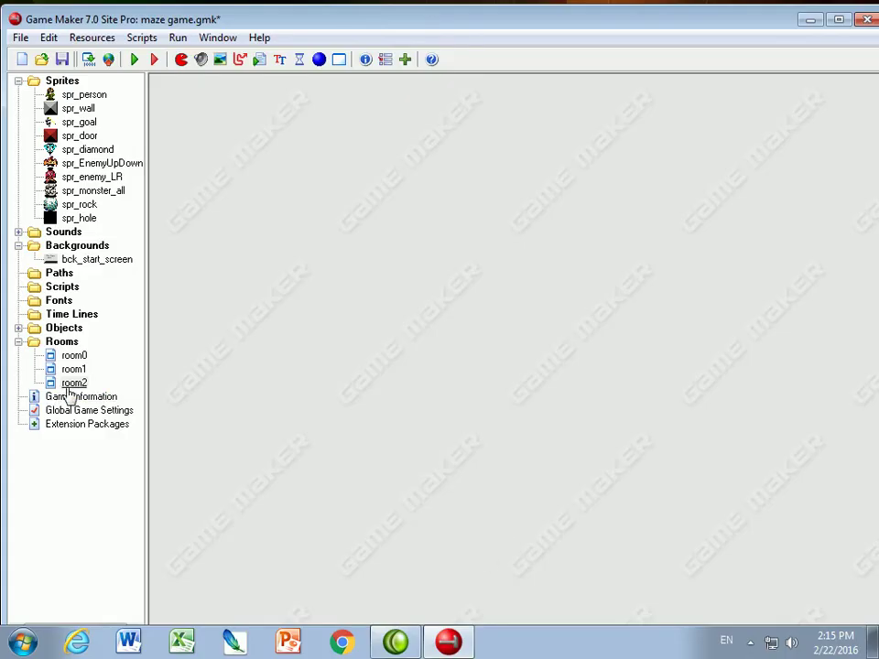
Rename room2 to room_start and drag it above room0 to the top of the room order
double_click(72, 384)
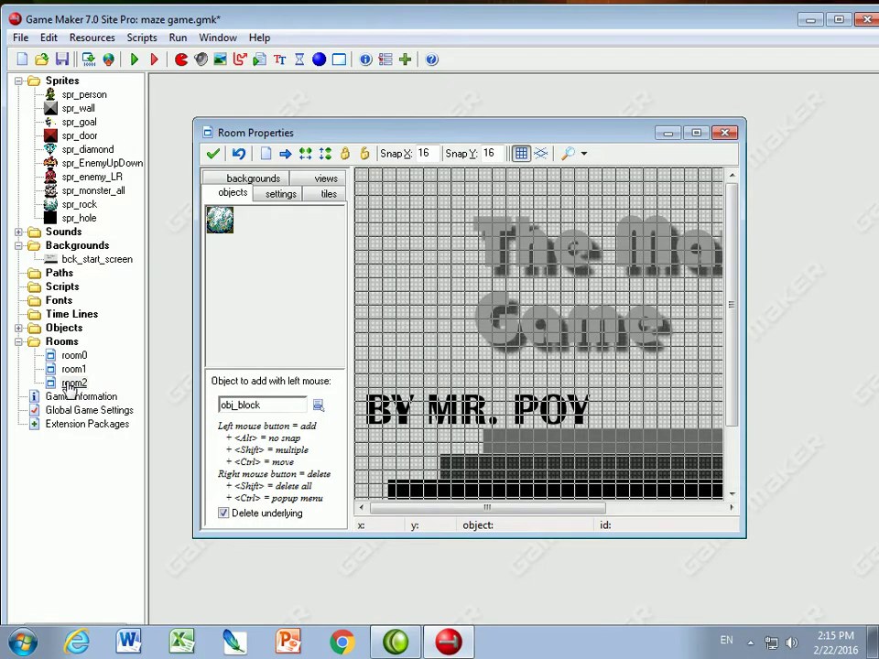
right_click(71, 386)
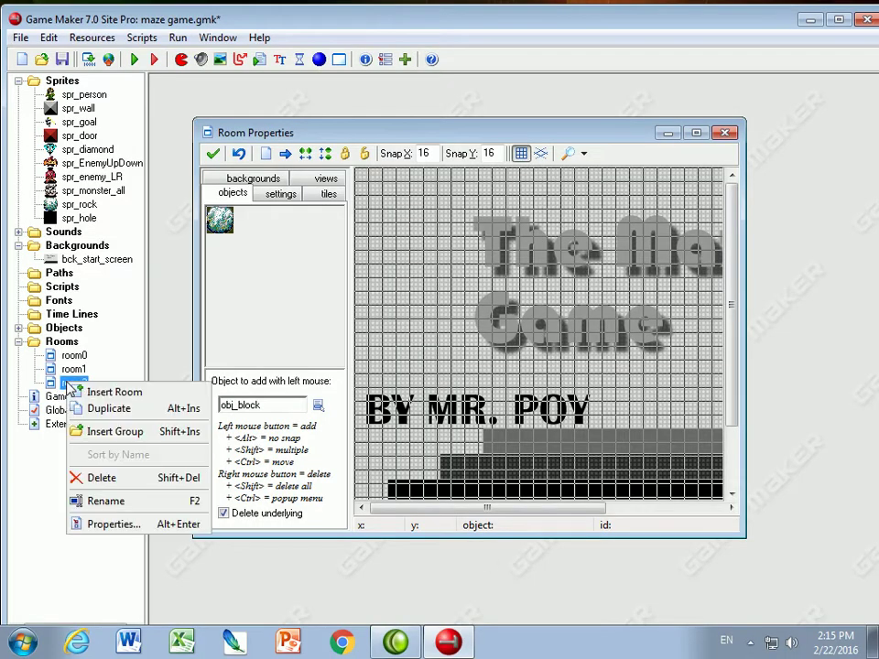
left_click(105, 501)
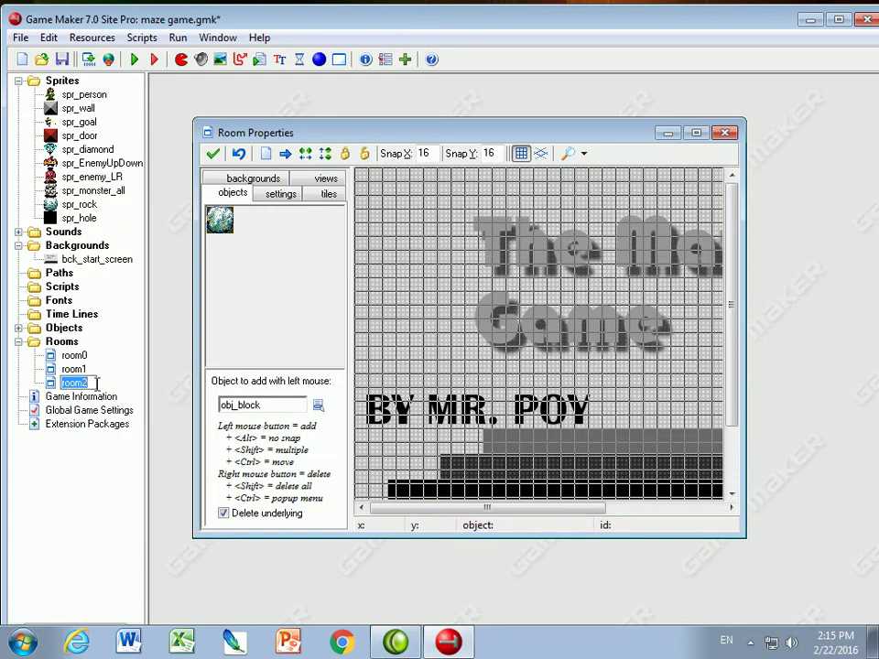
type("start")
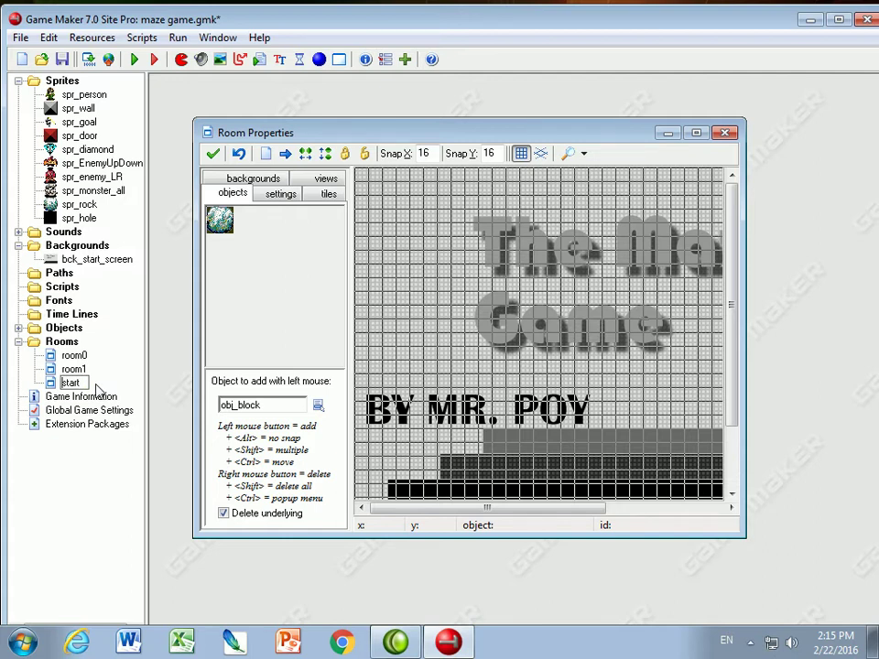
key("Home")
type("room_")
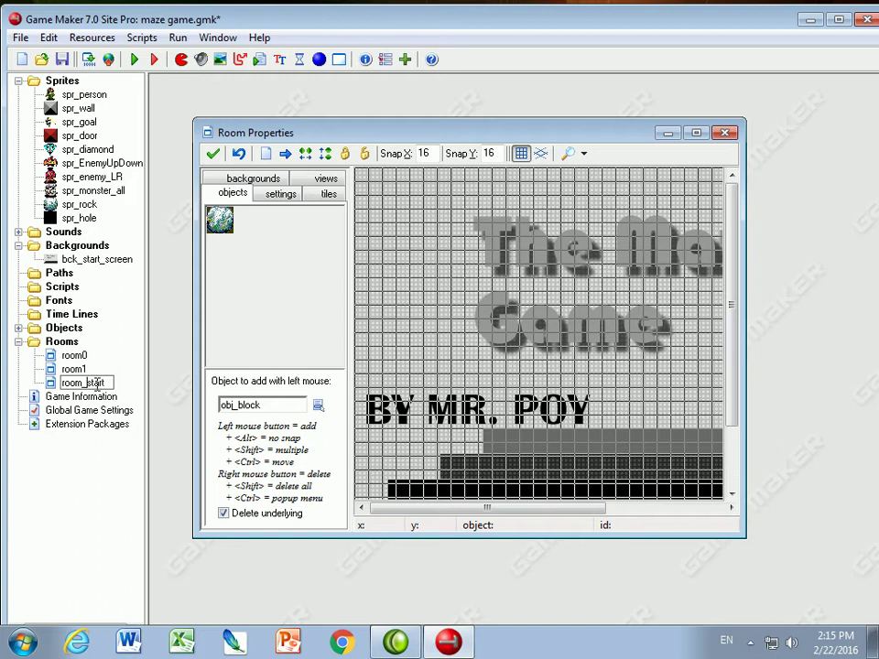
key("Return")
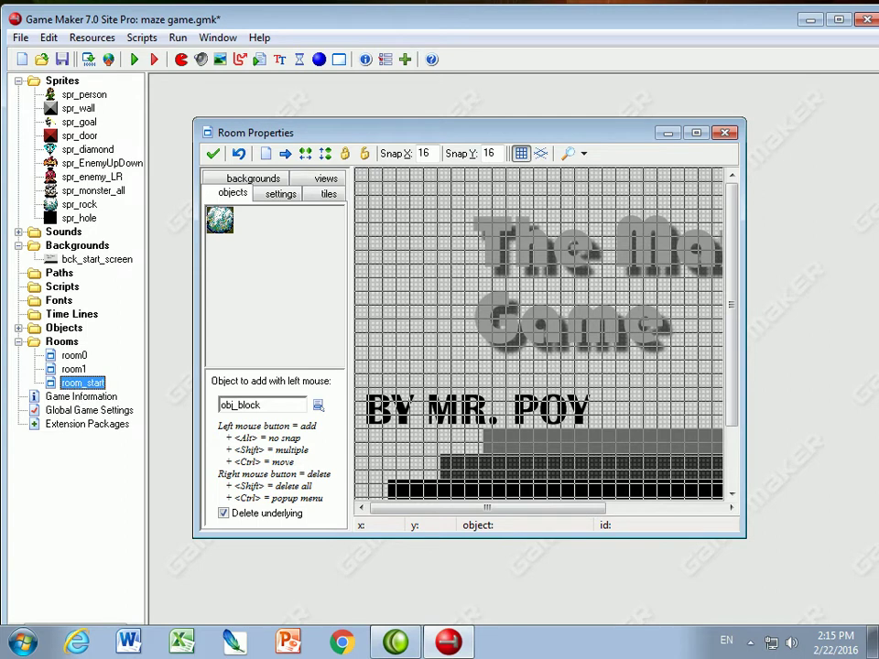
left_click(74, 355)
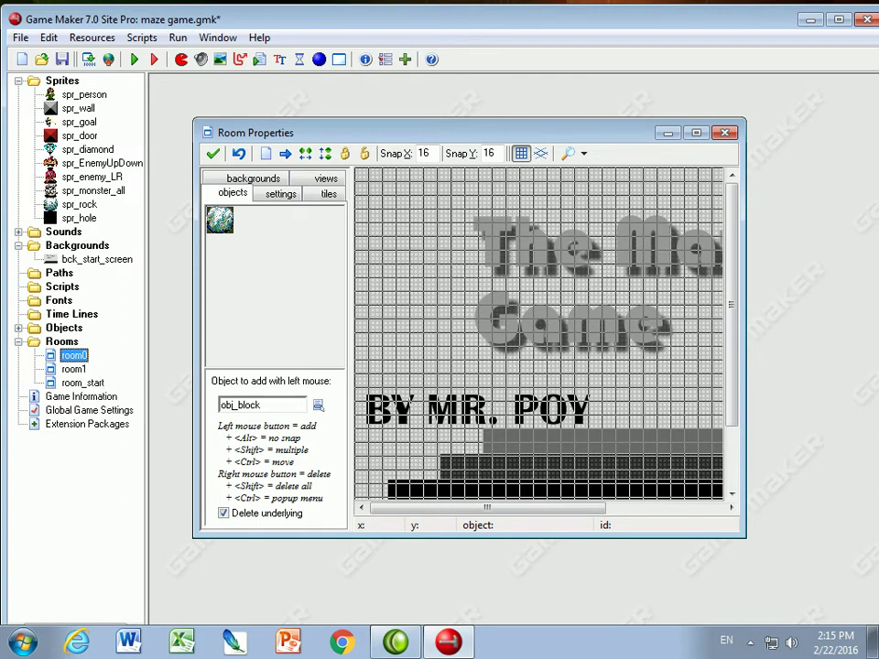
left_click_drag(82, 383, 74, 355)
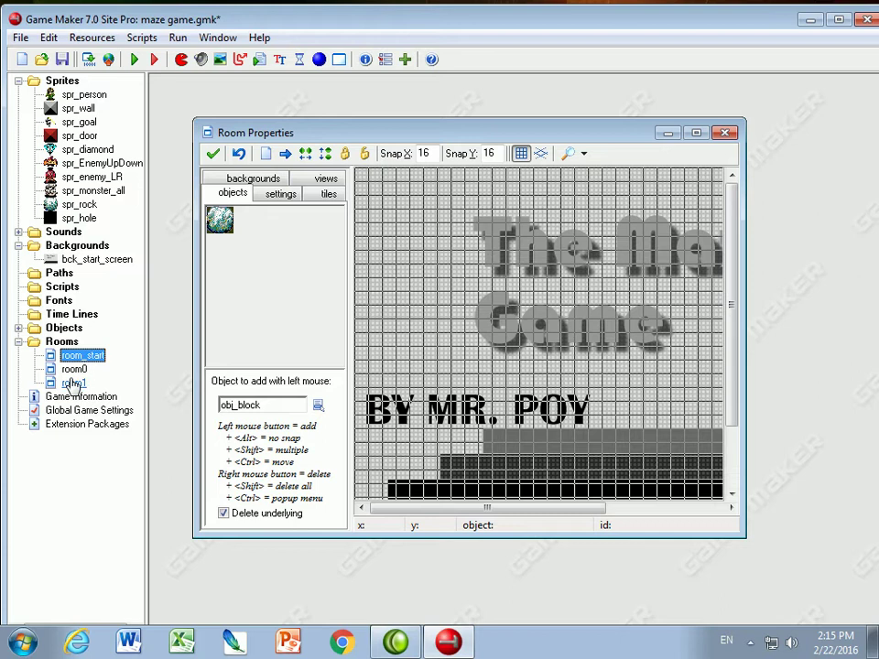
left_click(133, 59)
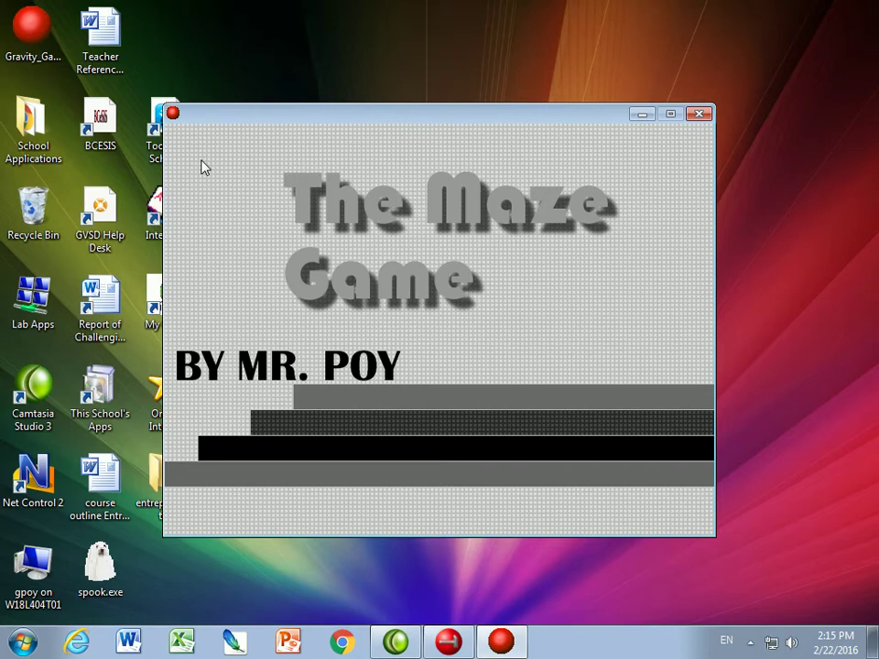
left_click(700, 113)
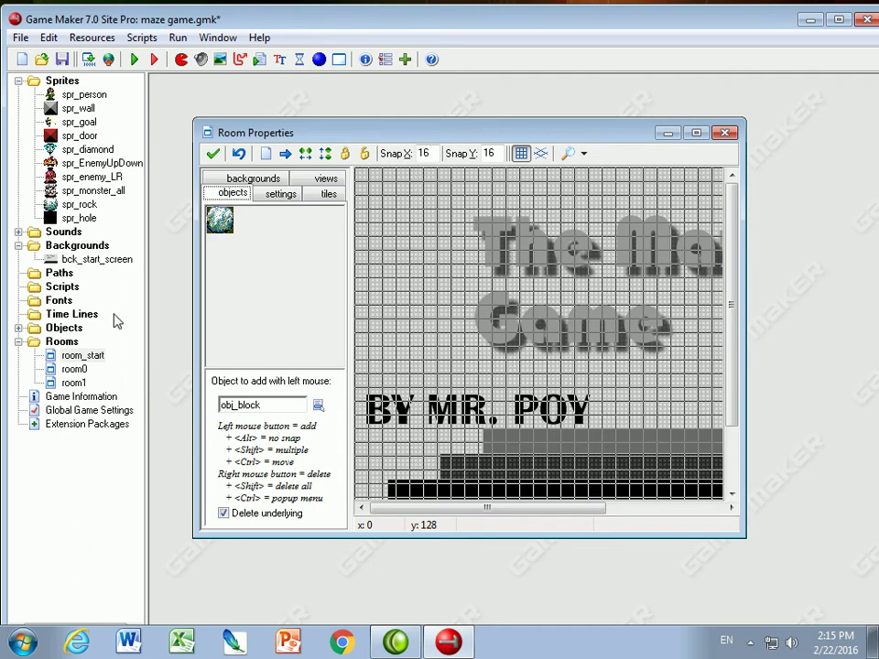
Create a new object in the Objects group and name it obj_game_controller
left_click(19, 328)
right_click(62, 331)
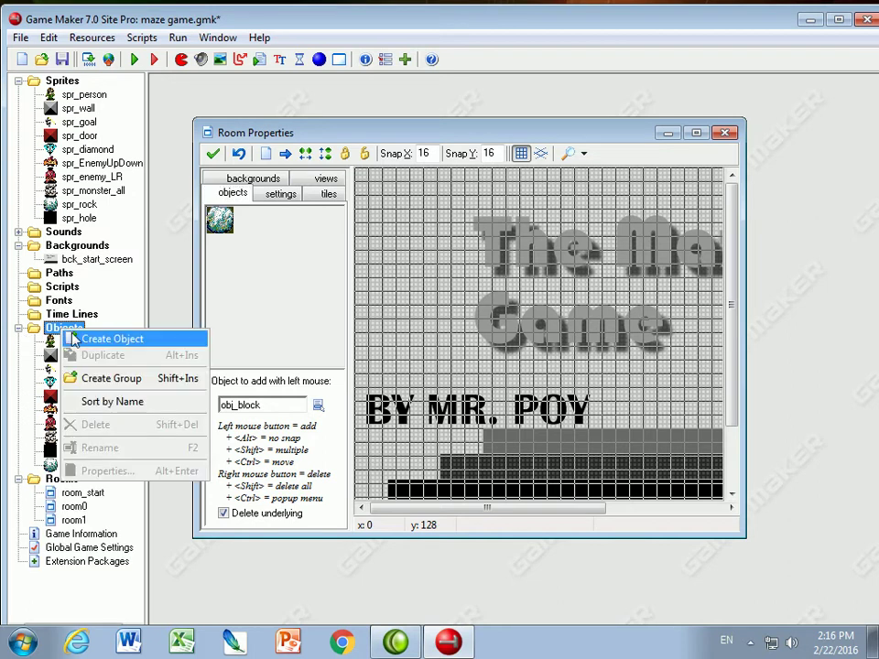
left_click(101, 340)
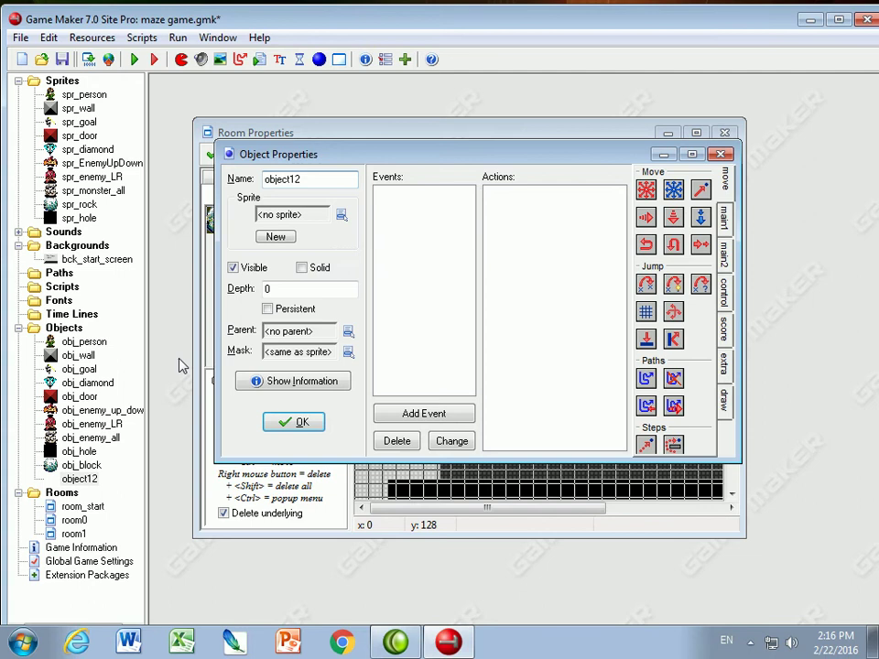
left_click_drag(306, 181, 196, 182)
type("o")
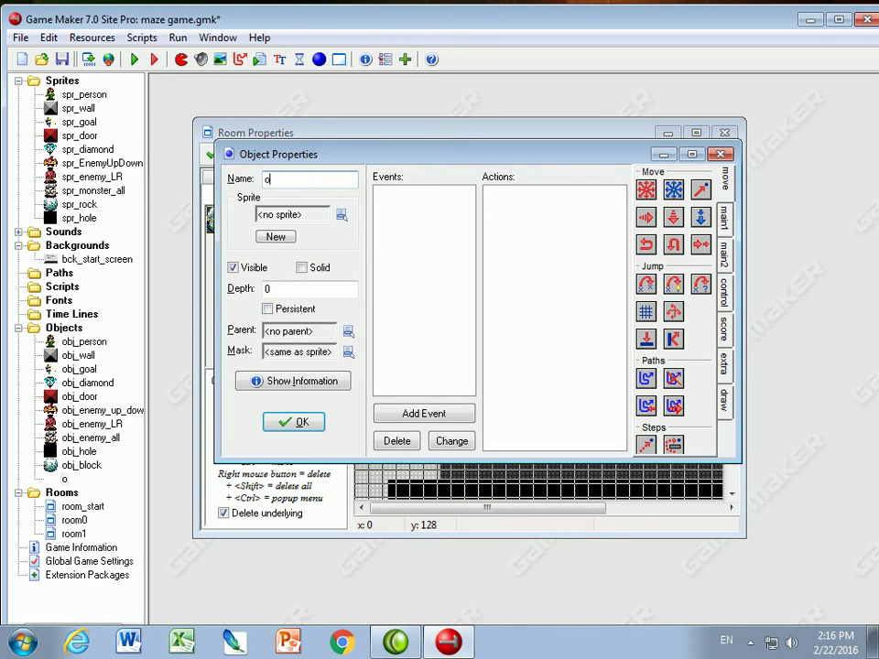
type("bj_game_c")
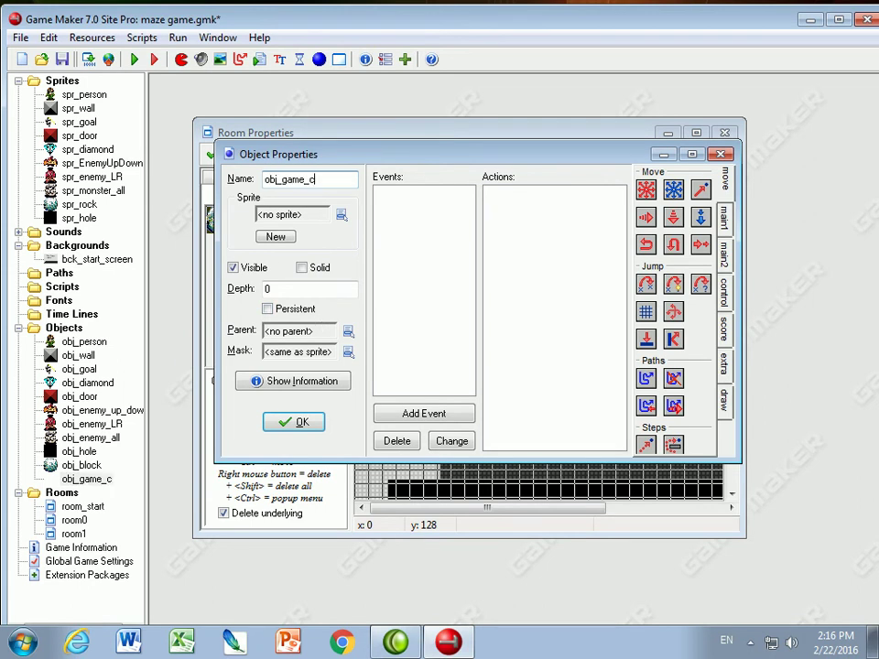
type("ontroller")
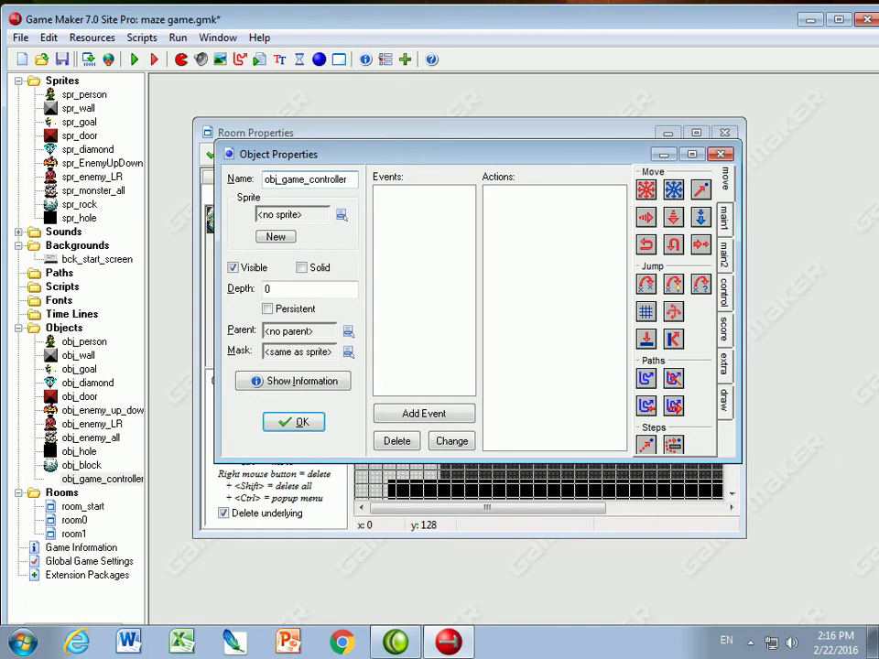
Add a Create event with Set Score 0, Set Lives 3 and Set Health 100 actions
left_click(400, 416)
left_click(385, 287)
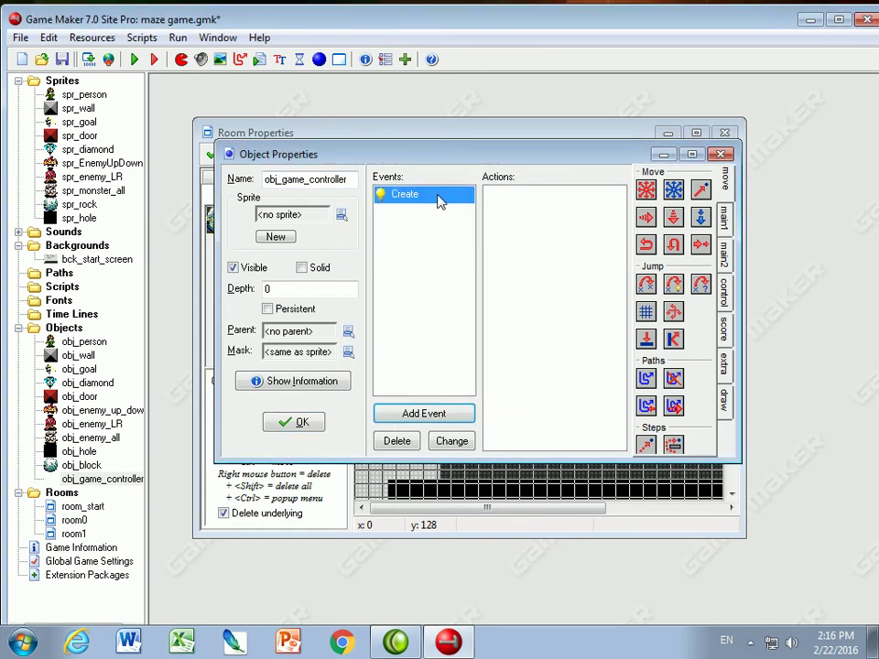
left_click(726, 330)
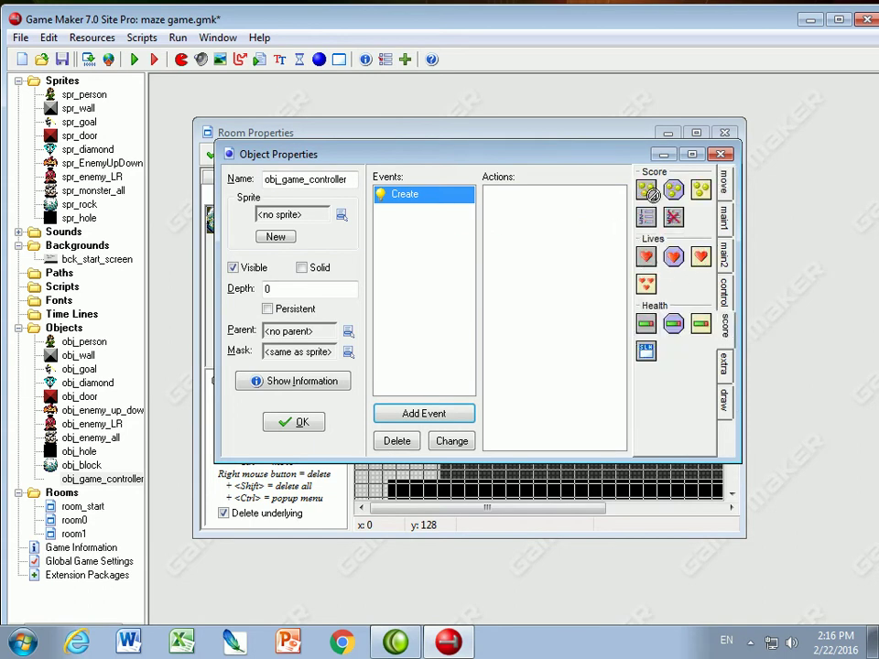
left_click_drag(648, 189, 560, 230)
left_click(349, 461)
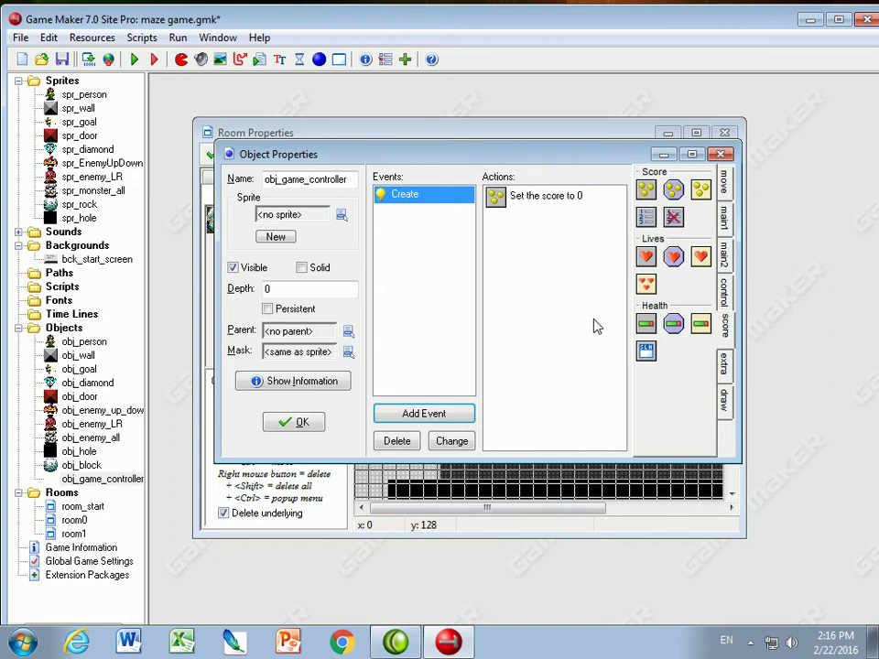
left_click_drag(519, 264, 520, 266)
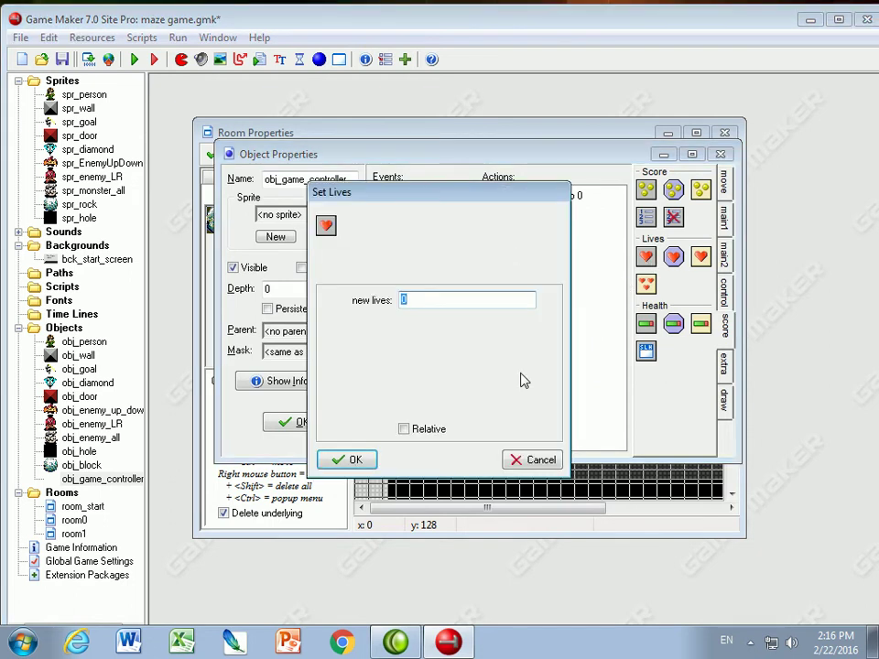
type("3")
left_click(349, 460)
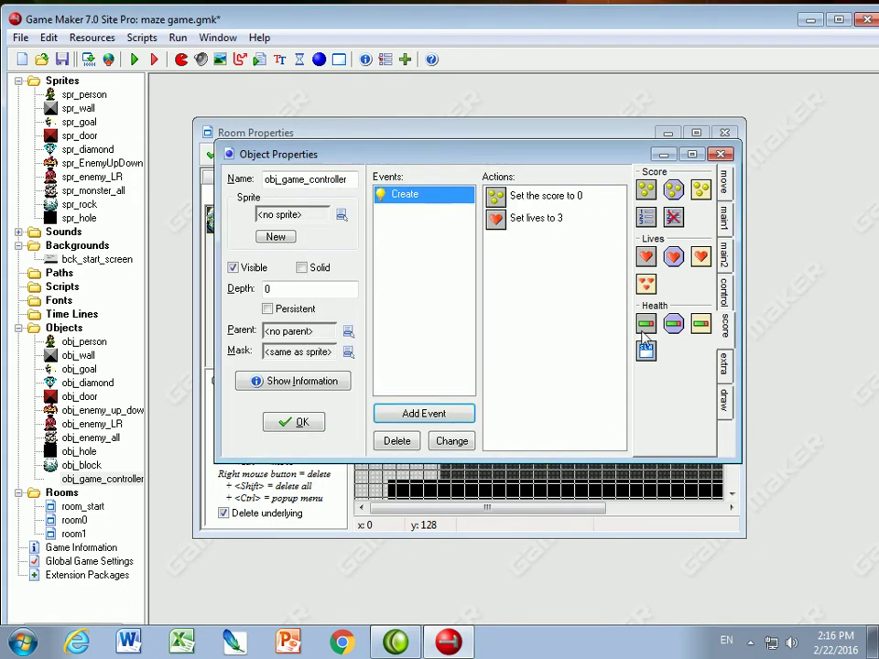
left_click_drag(643, 335, 549, 280)
type("100")
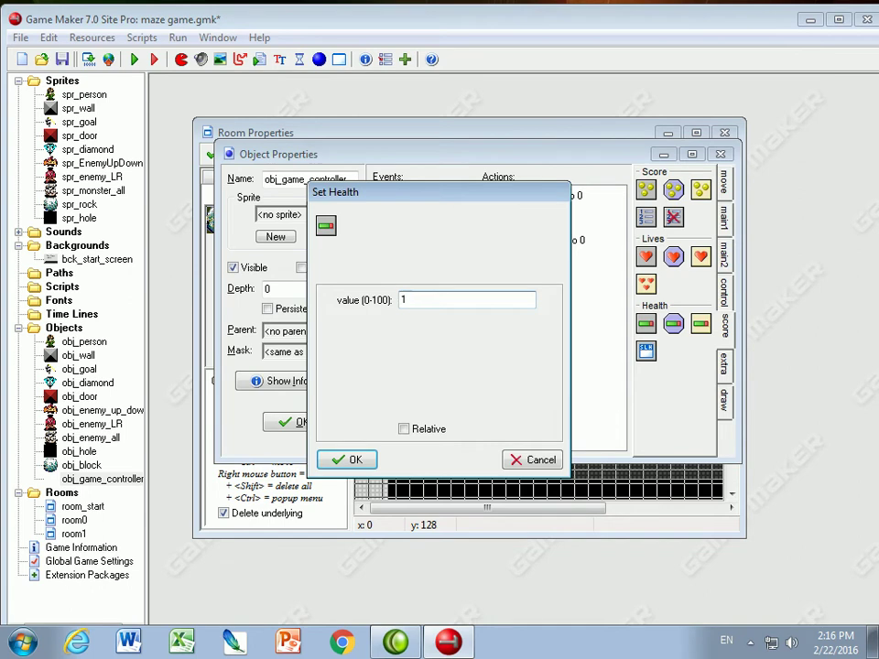
left_click(353, 462)
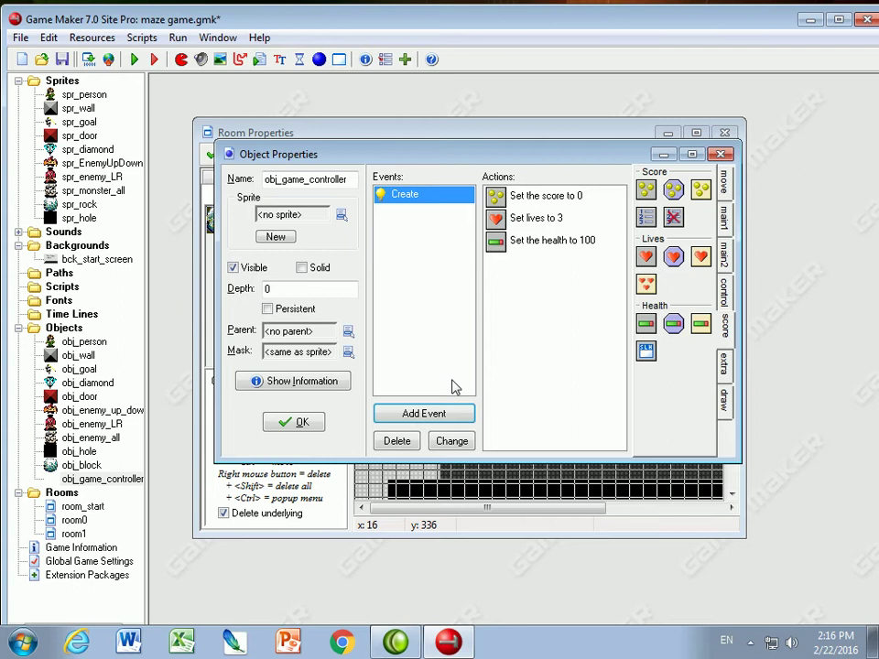
Add a Draw event with Draw Score and Draw Lives actions, then close obj_game_controller's properties
left_click(390, 414)
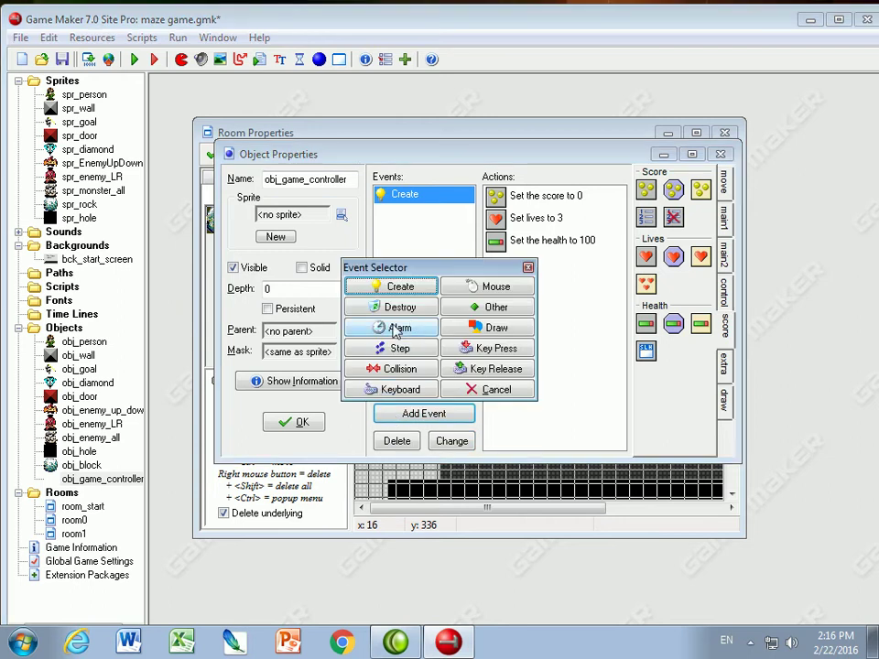
left_click(490, 328)
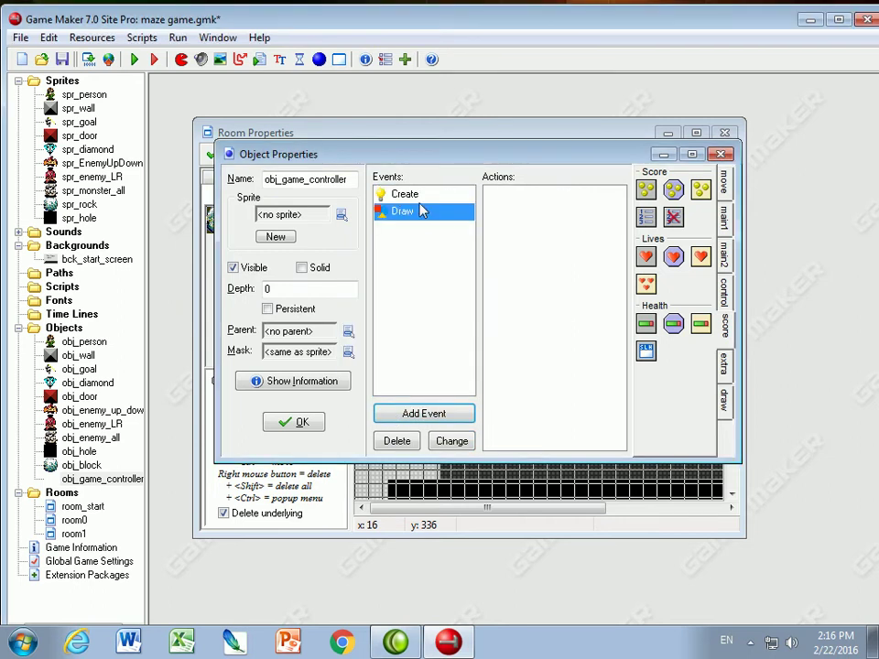
left_click_drag(700, 194, 547, 213)
left_click(348, 462)
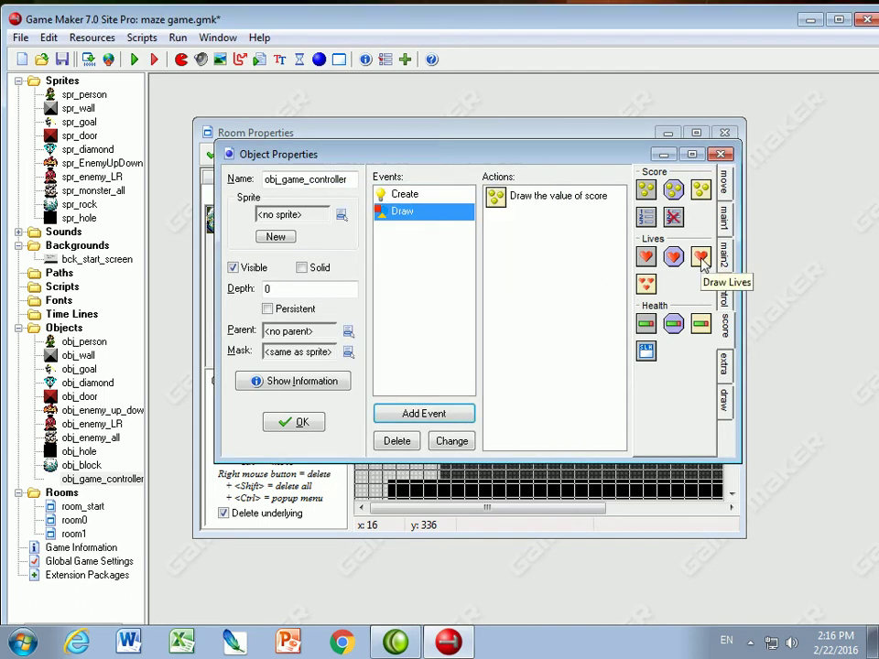
left_click_drag(701, 257, 538, 253)
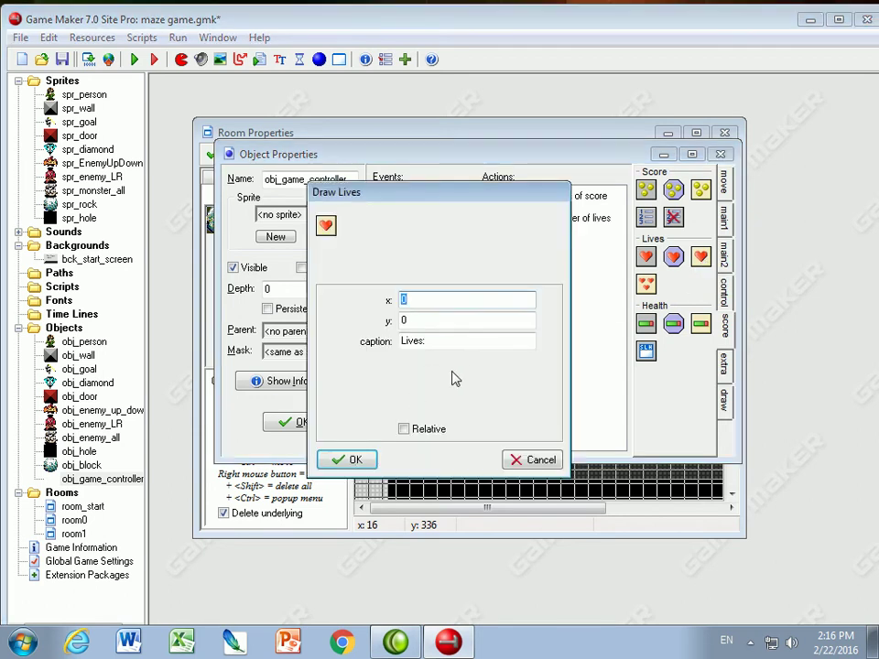
left_click(345, 459)
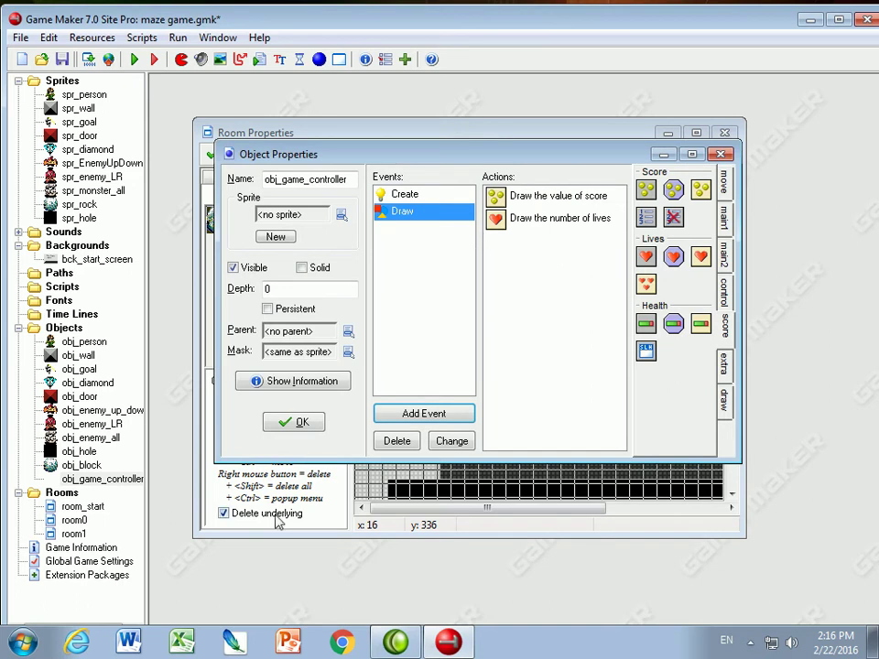
left_click(301, 422)
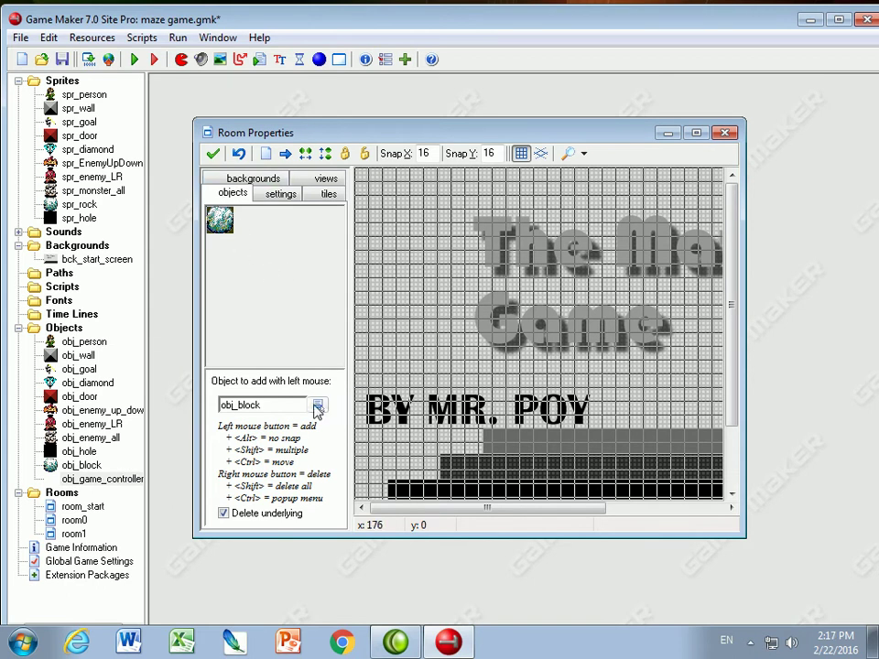
Choose obj_game_controller in the room's object selector for placement at position 0,0
left_click(318, 405)
left_click(346, 579)
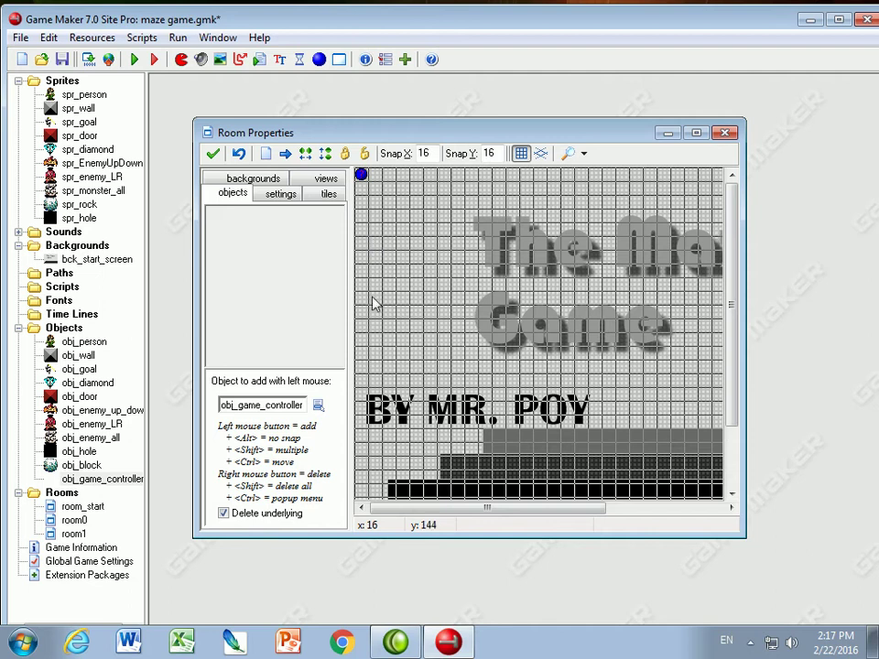
left_click(70, 330)
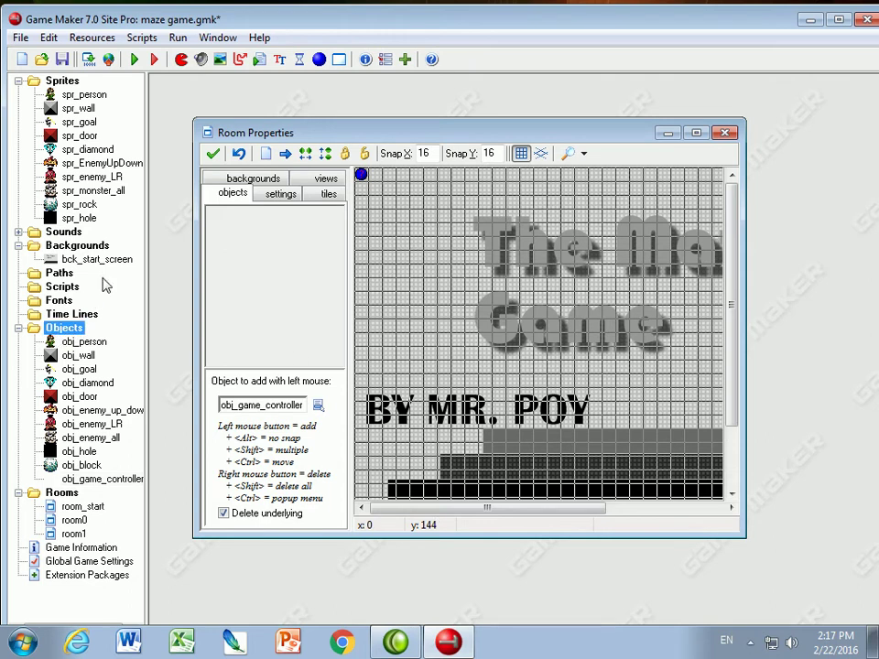
Create a new object, rename it objStart, and assign the spr_person sprite
right_click(65, 336)
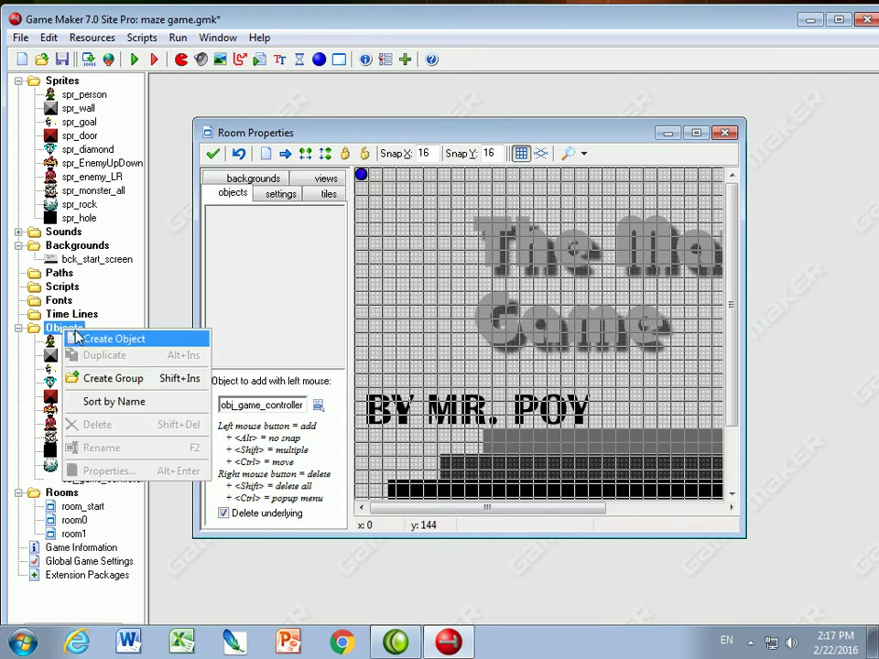
left_click(104, 341)
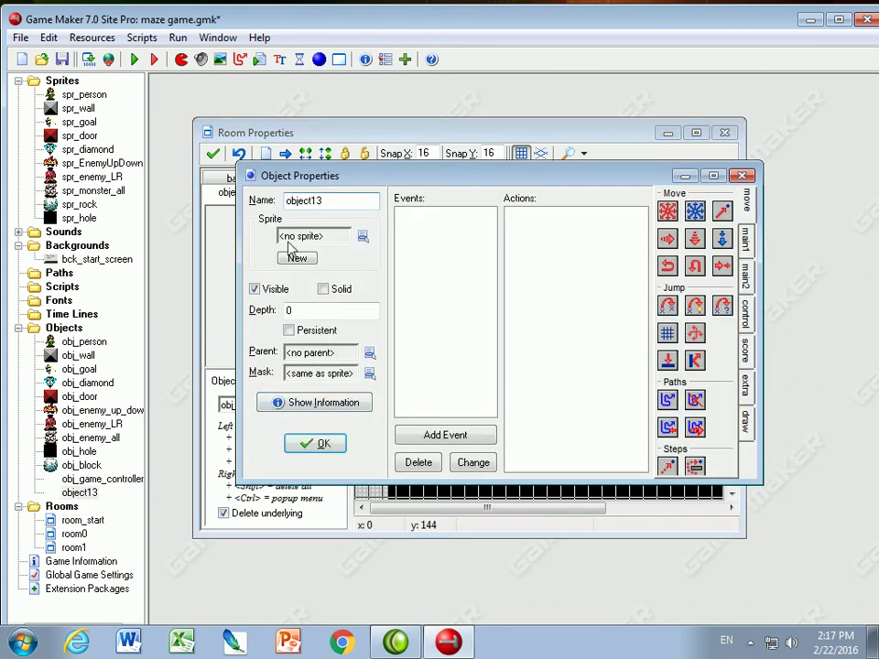
left_click_drag(334, 205, 297, 202)
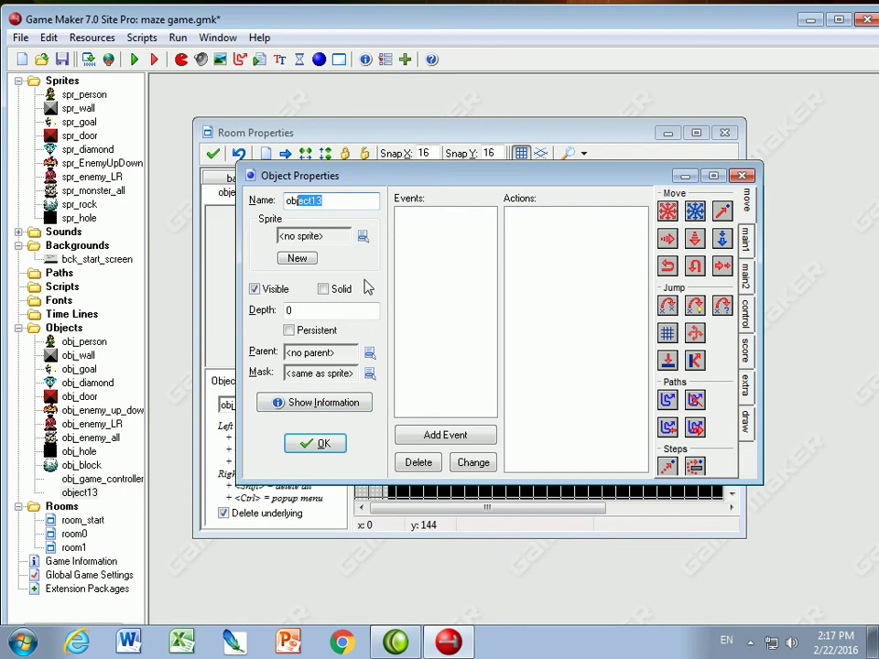
type("jStart")
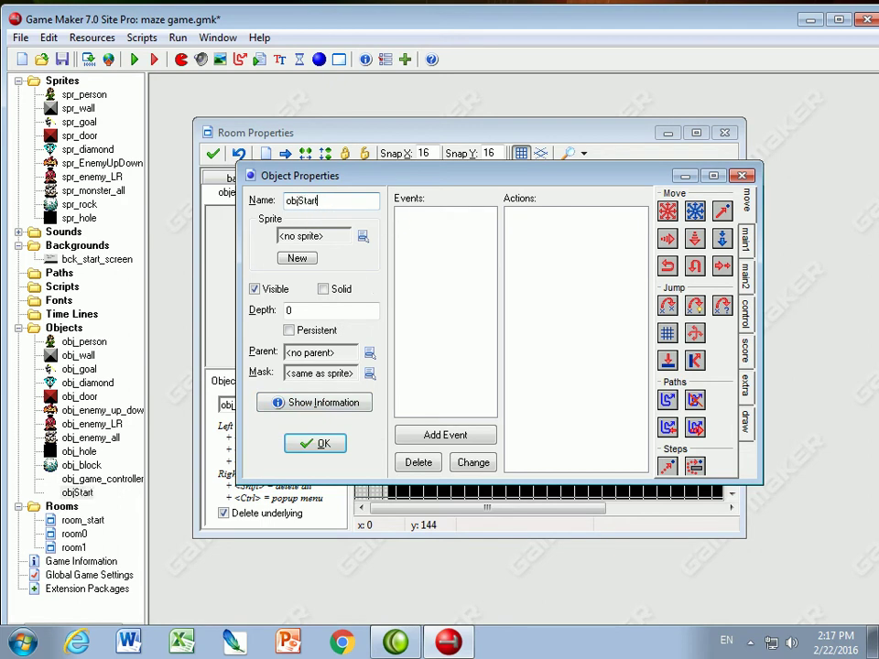
left_click(363, 238)
left_click(408, 265)
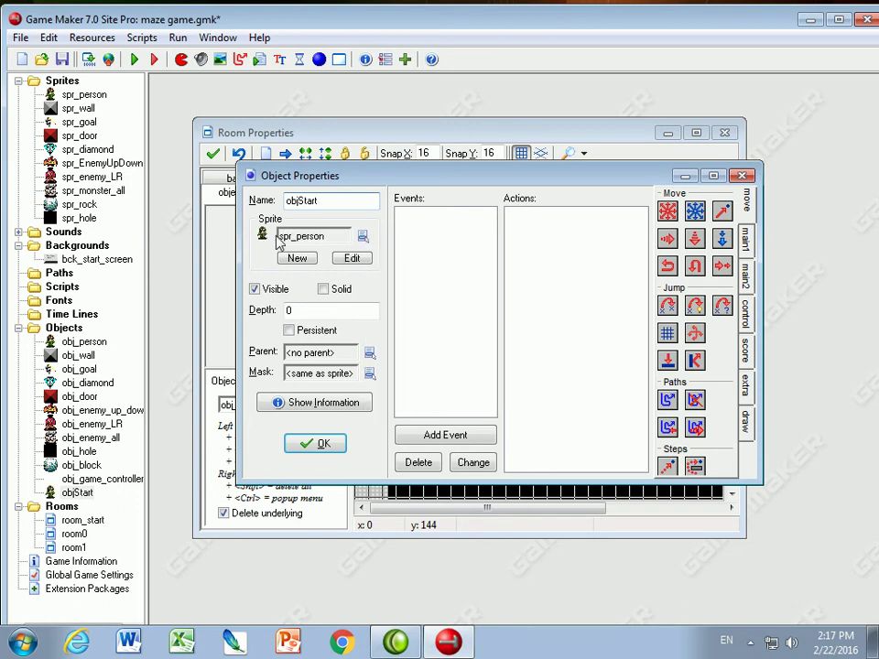
left_click(436, 437)
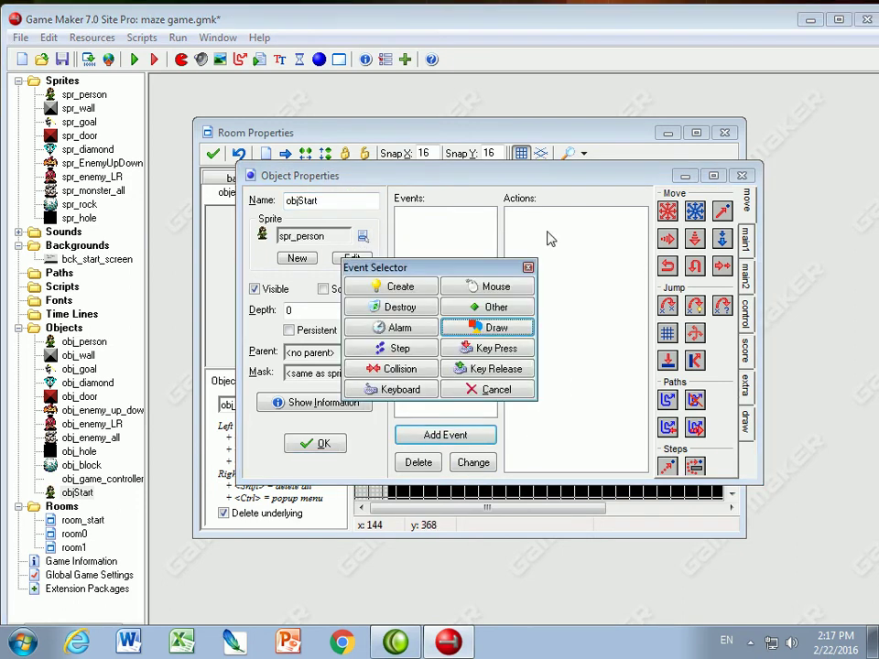
Add a Create event with Move Fixed down at speed 4 and Jump to Position (0, -40)
left_click(400, 287)
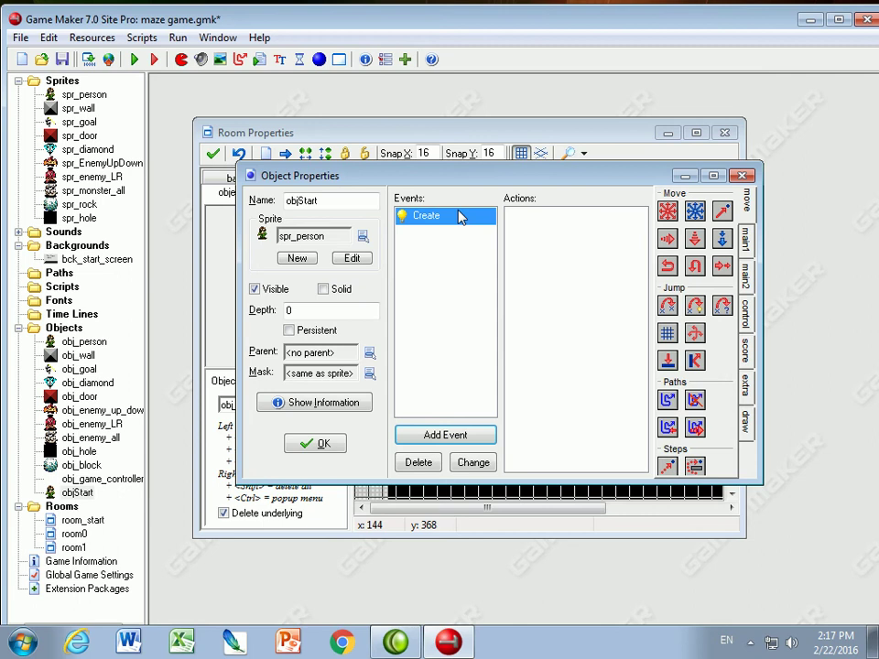
left_click_drag(668, 214, 549, 243)
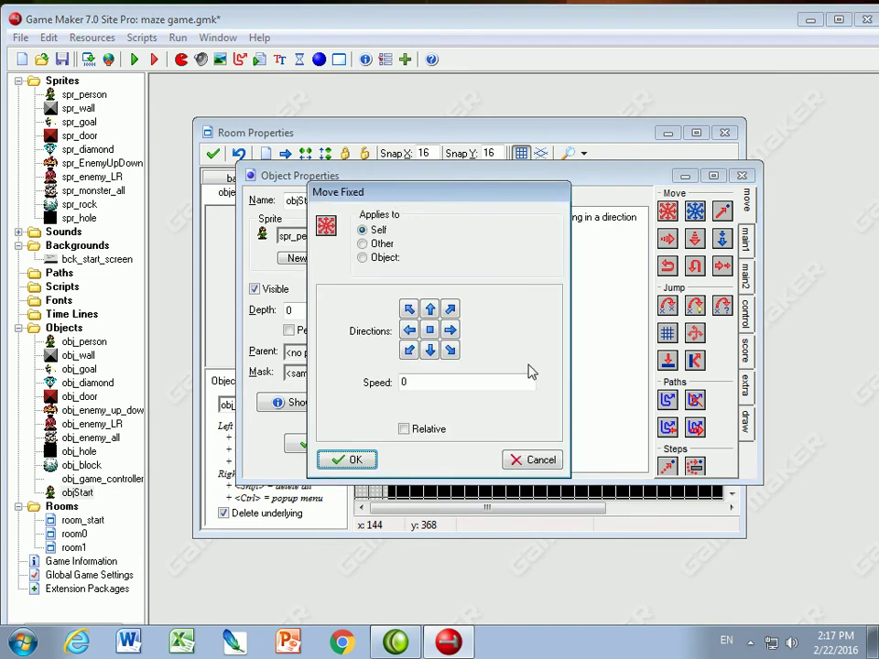
left_click(430, 349)
double_click(418, 382)
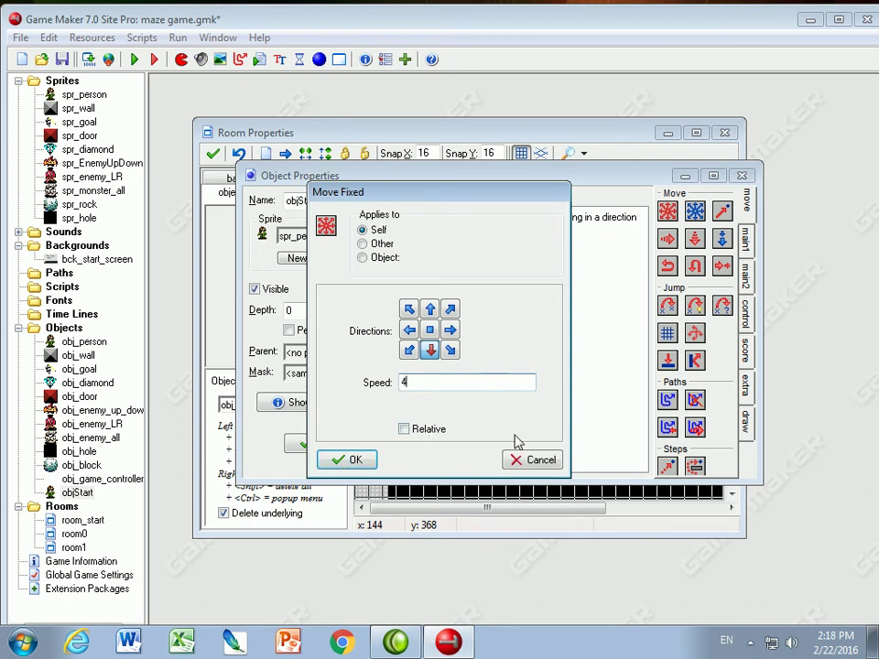
left_click(353, 460)
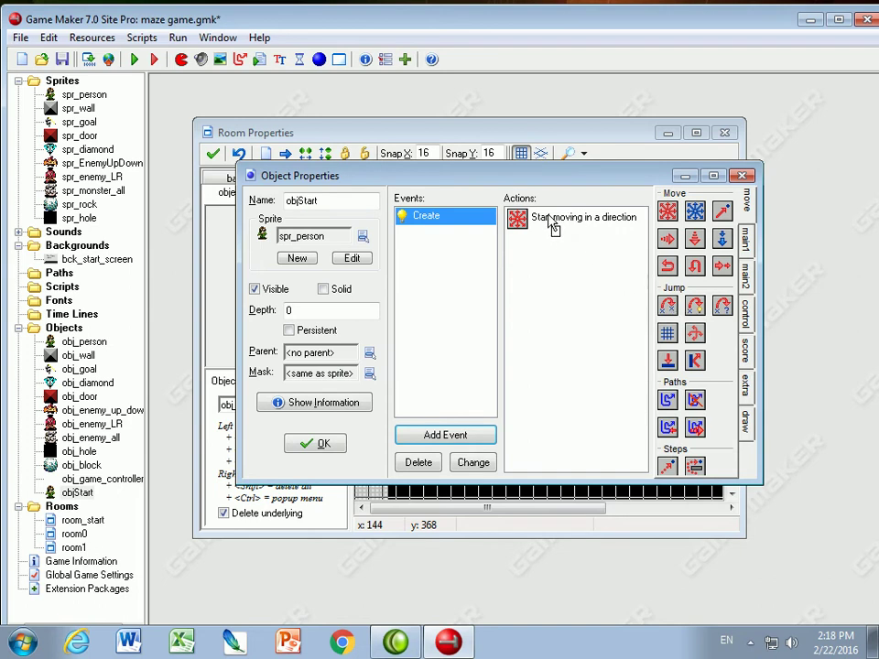
left_click_drag(549, 226, 549, 227)
double_click(417, 319)
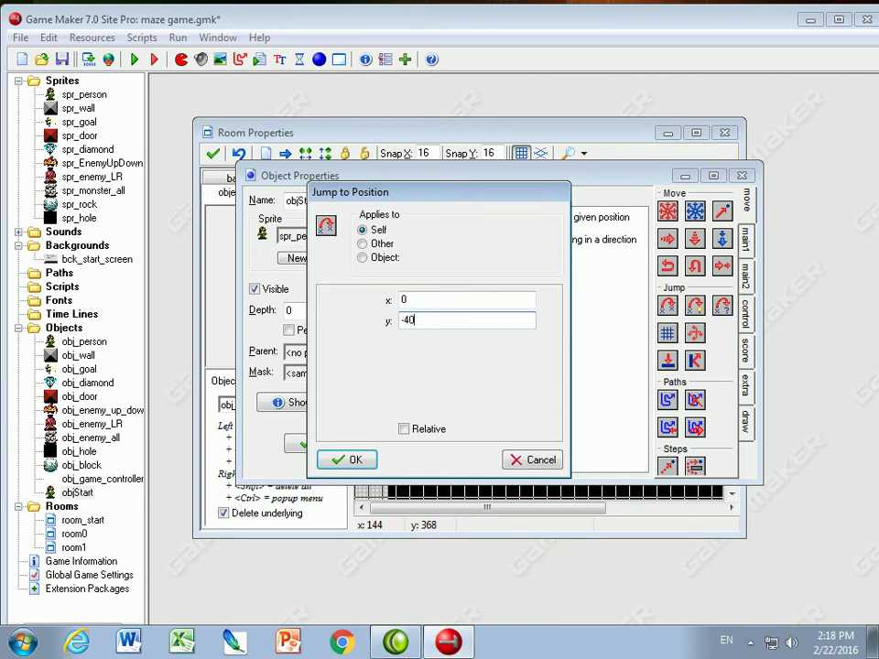
left_click(343, 460)
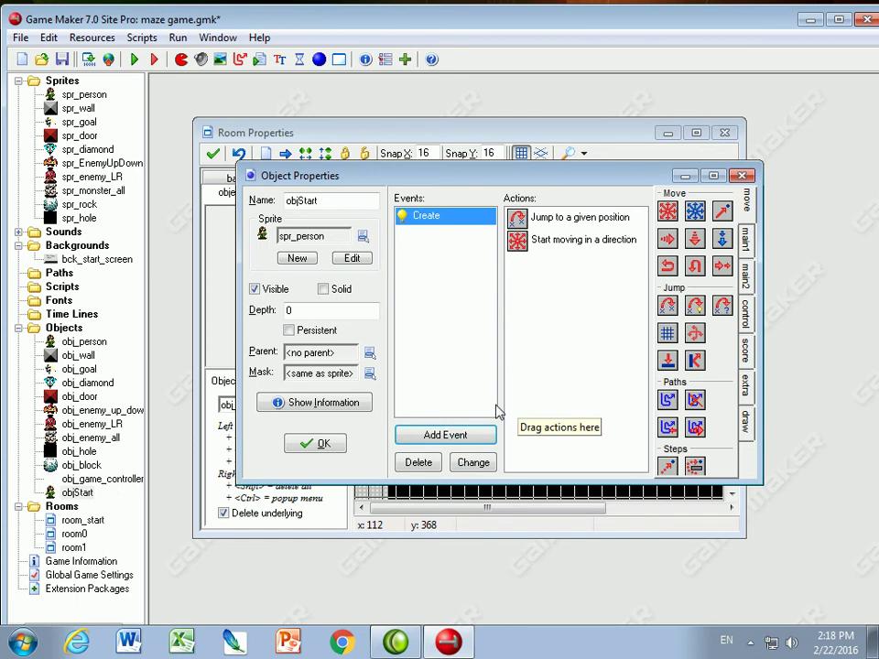
Add a Change Sprite action to spr_person with animation speed 0 to the Create event
left_click(747, 245)
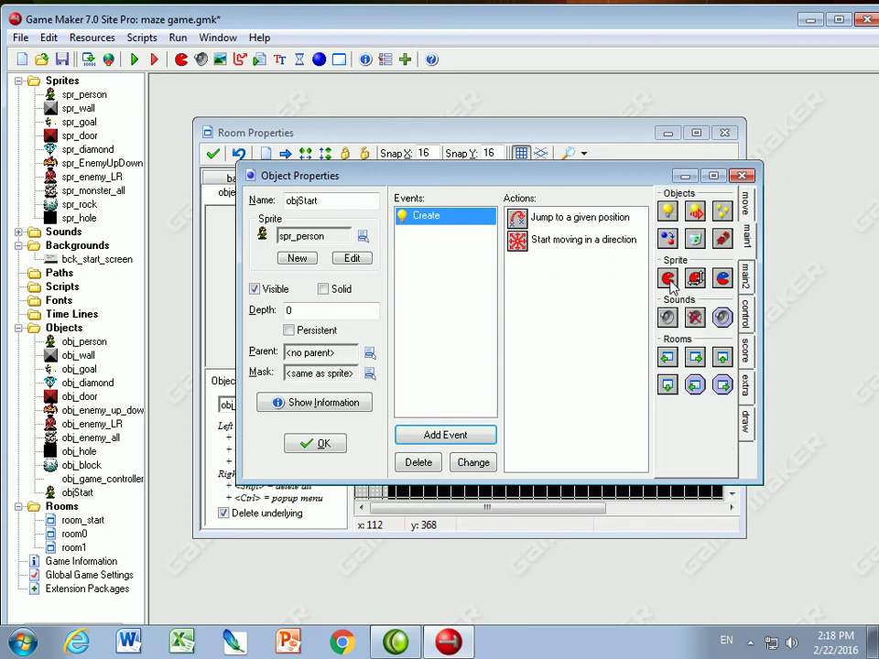
left_click_drag(667, 279, 534, 271)
left_click(547, 301)
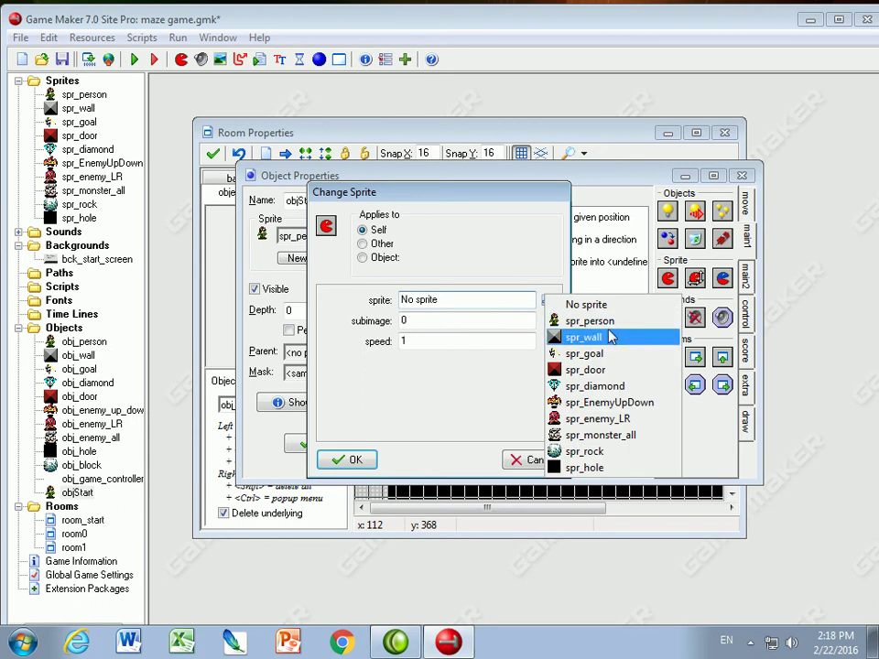
left_click(580, 322)
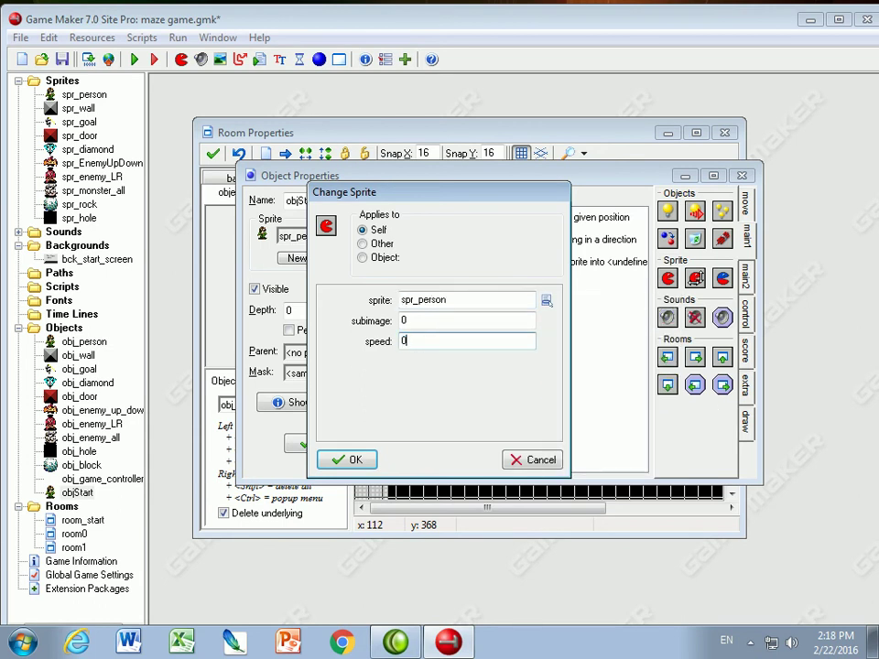
left_click(396, 314)
left_click(412, 319)
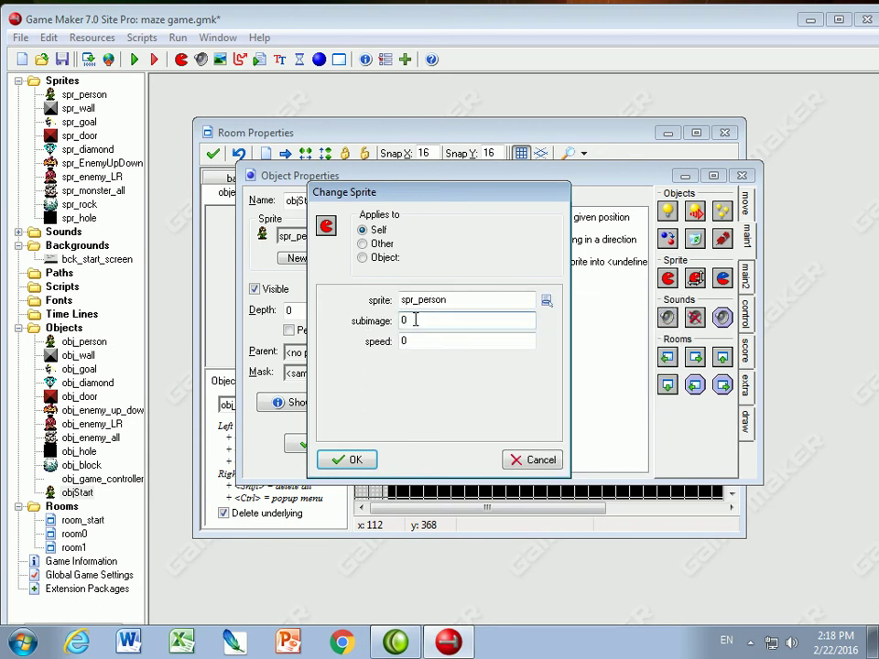
left_click(341, 460)
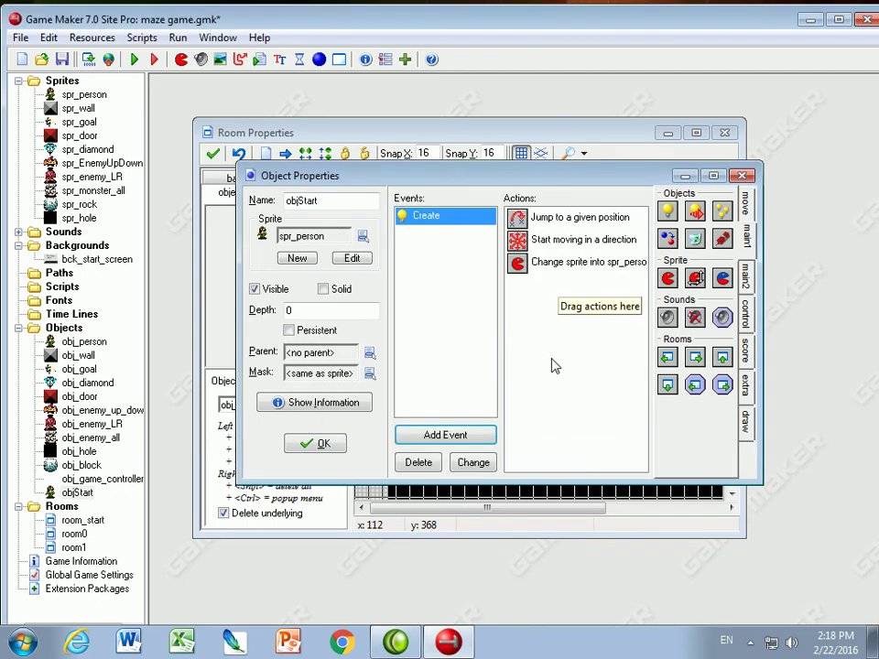
left_click(432, 437)
Add a Draw event to objStart; a font-setting action is tried, then discarded
left_click(486, 332)
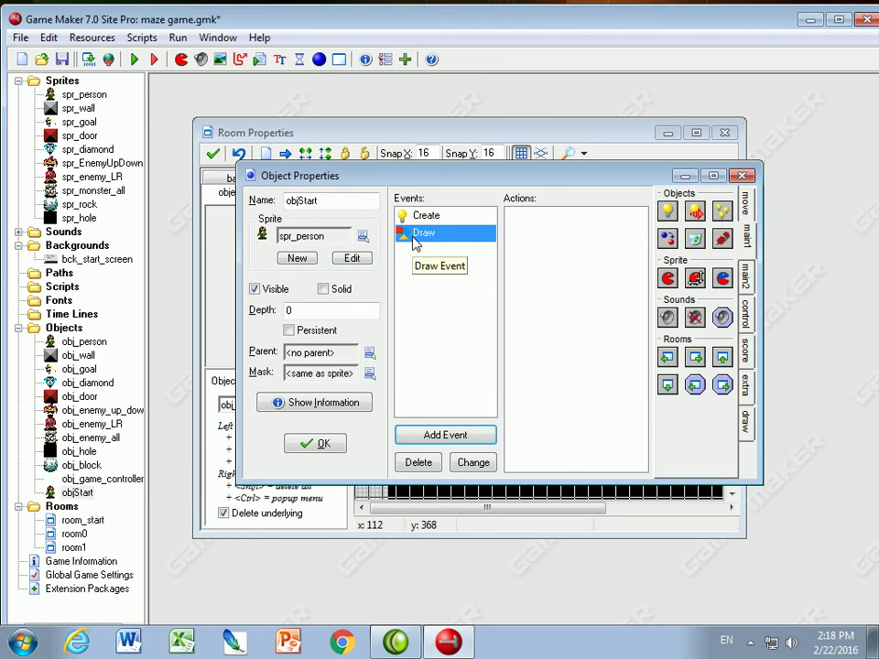
left_click(747, 323)
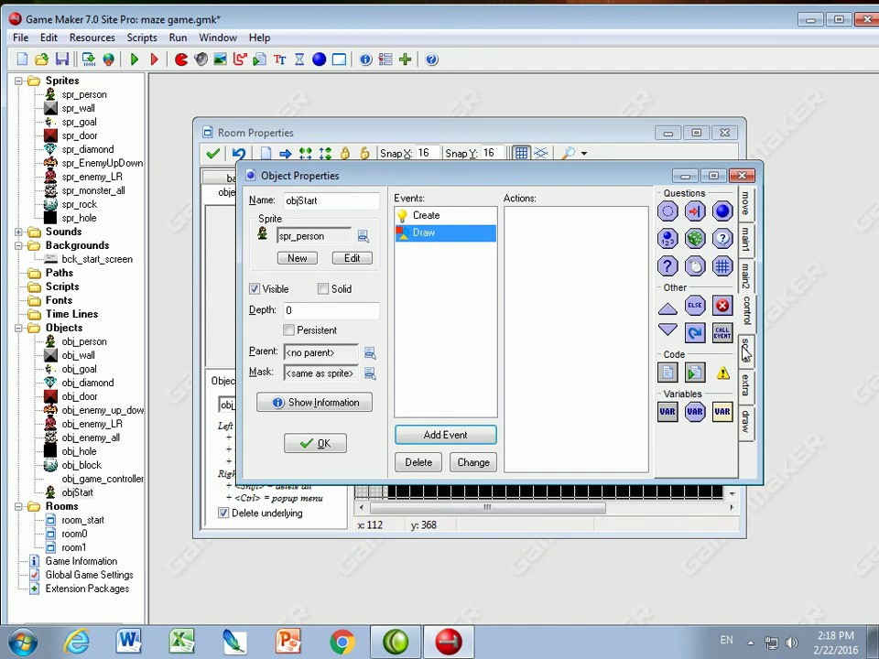
left_click(746, 419)
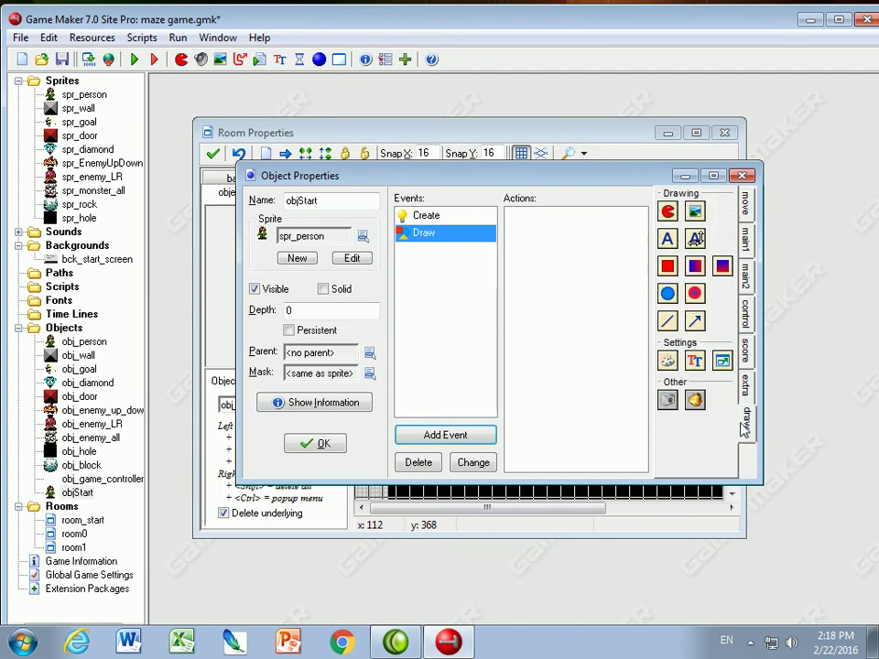
mouse_move(695, 360)
left_mouse_down()
mouse_move(520, 274)
mouse_move(526, 236)
left_mouse_up()
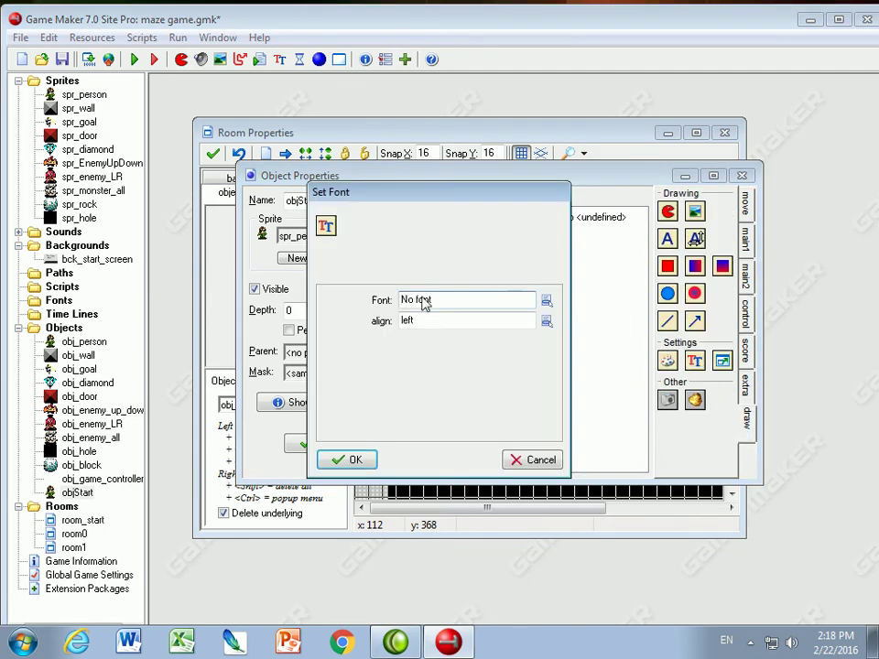
left_click(522, 459)
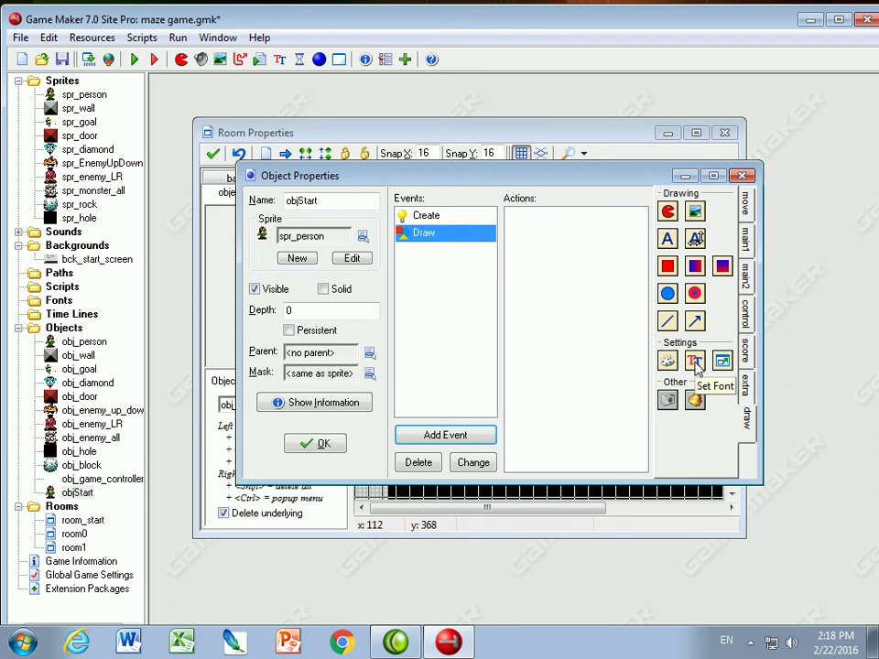
Draw the text 'Press any key to start' at relative position (0, -32), then recheck it
mouse_move(667, 238)
left_mouse_down()
mouse_move(628, 245)
mouse_move(518, 220)
left_mouse_up()
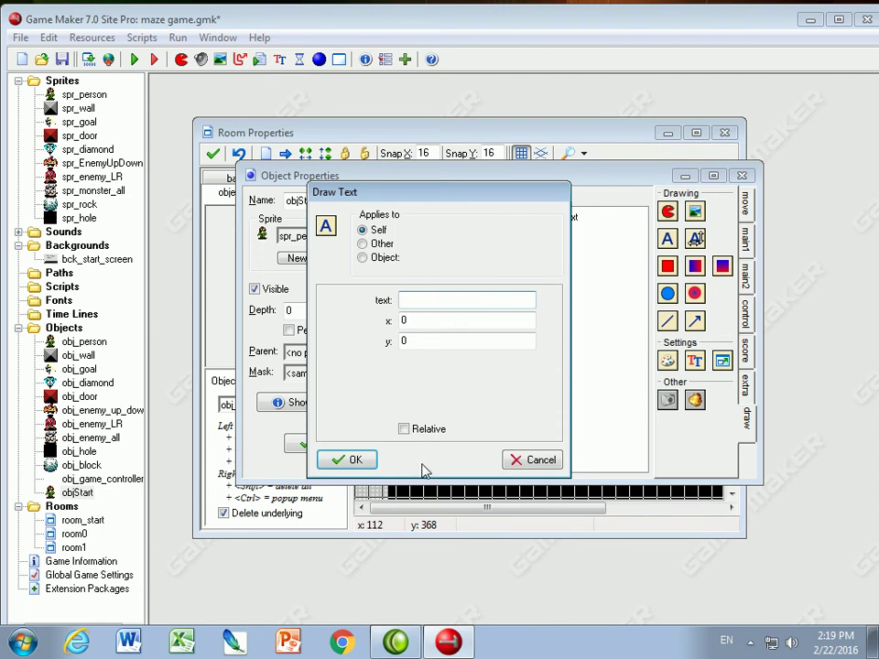
left_click(404, 430)
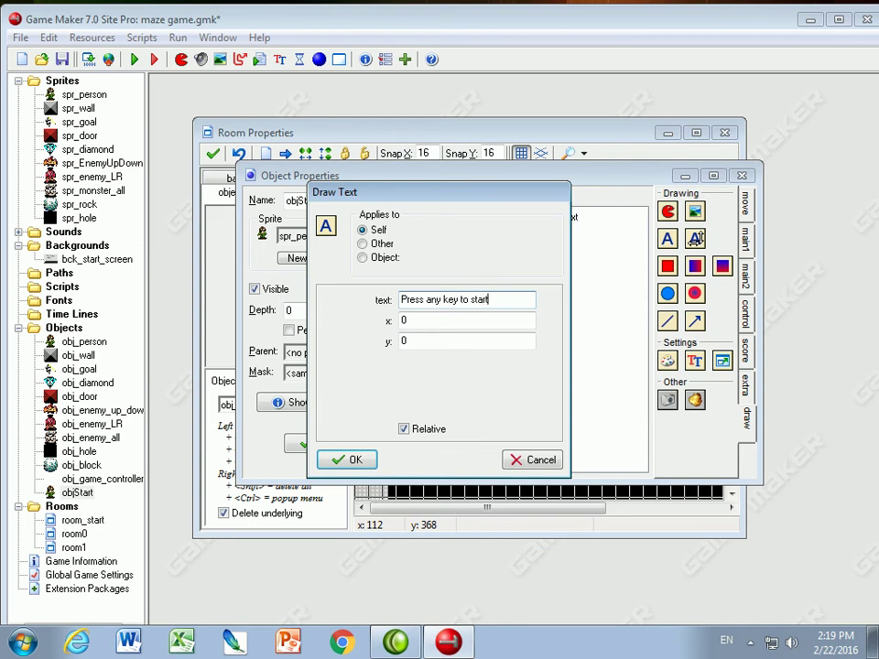
double_click(428, 344)
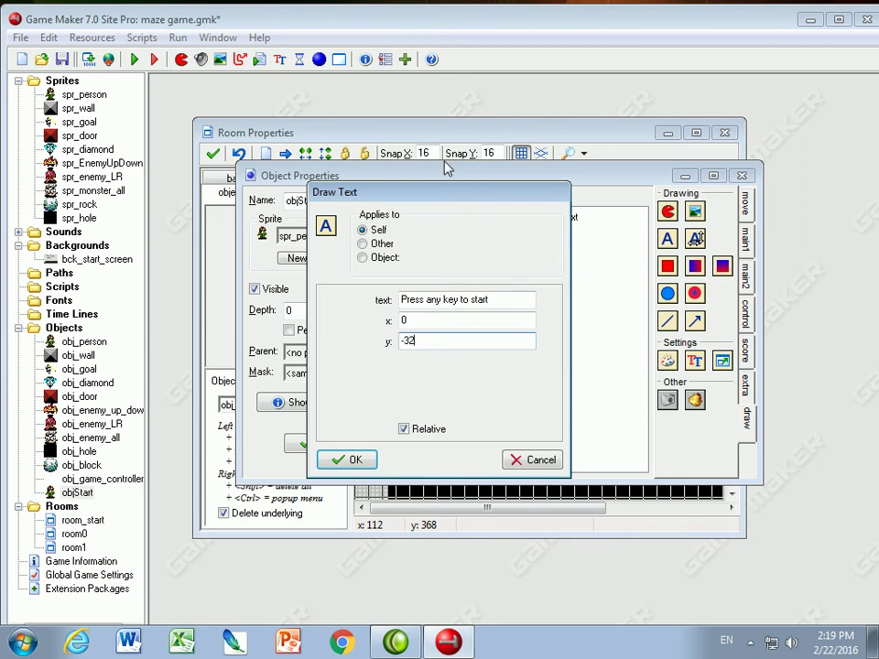
left_click(346, 458)
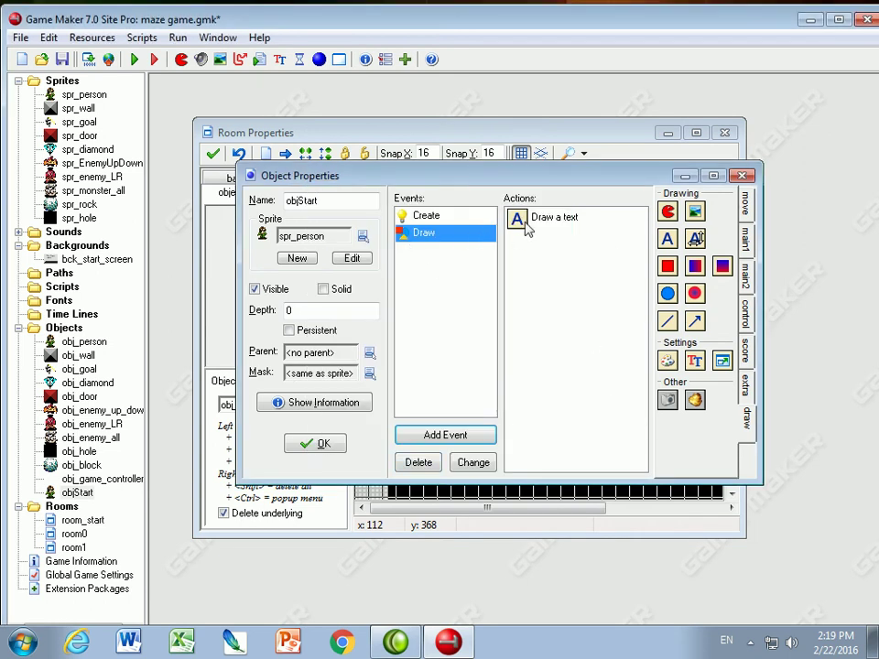
double_click(536, 219)
double_click(427, 341)
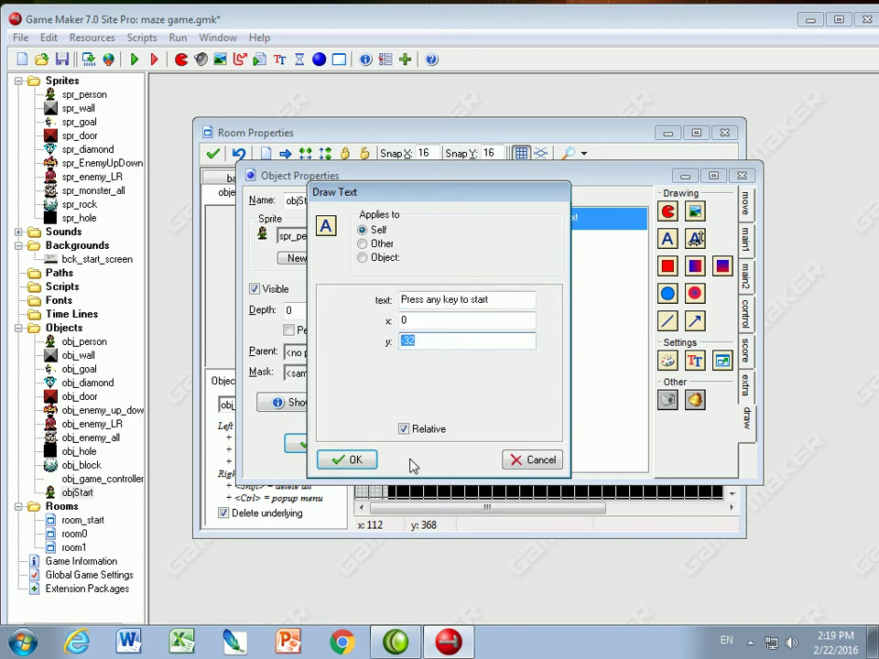
left_click(347, 461)
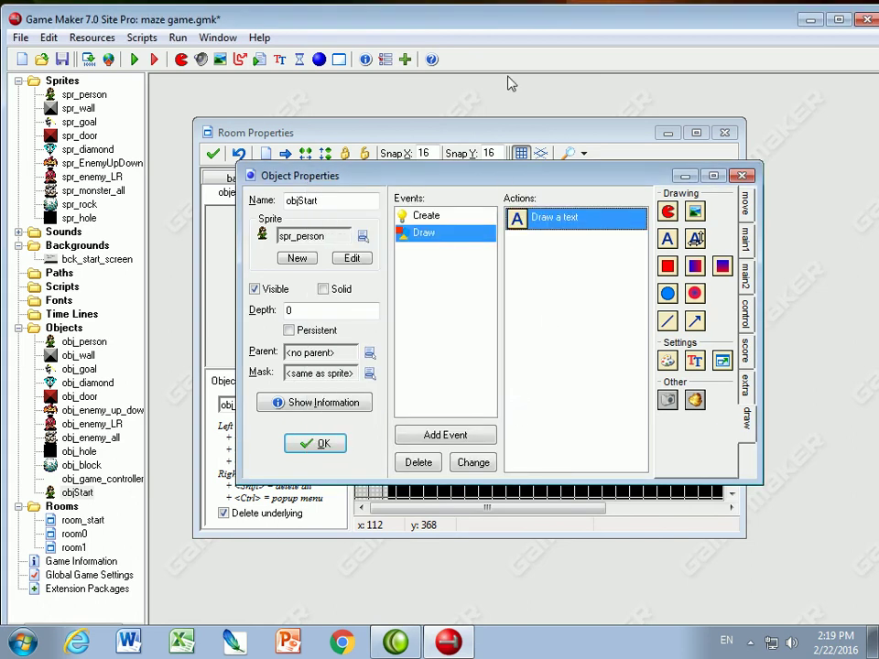
Review objStart's Create actions: jump to position, start moving and change sprite, unchanged
left_click(458, 218)
left_click(555, 222)
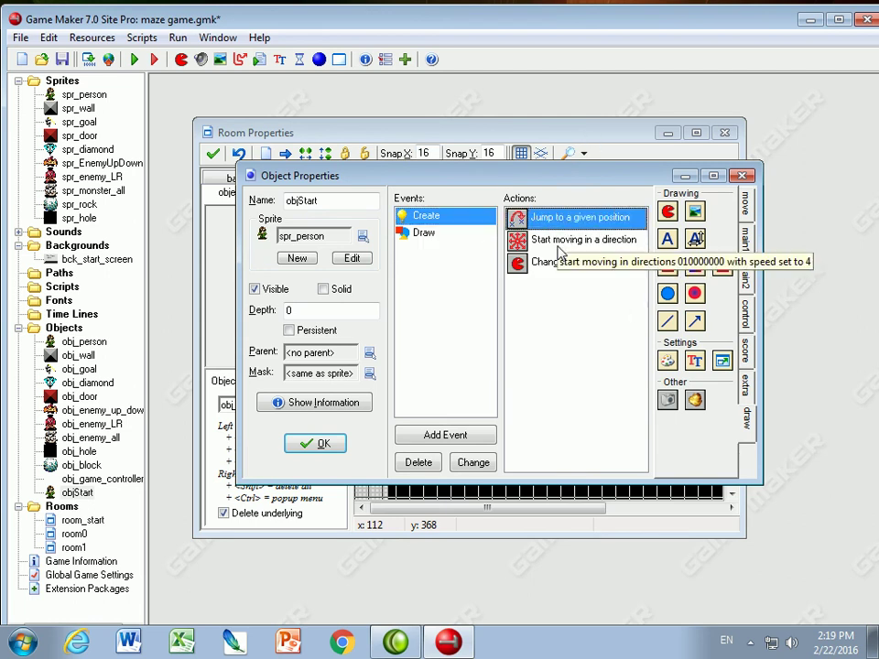
double_click(558, 246)
left_click(349, 459)
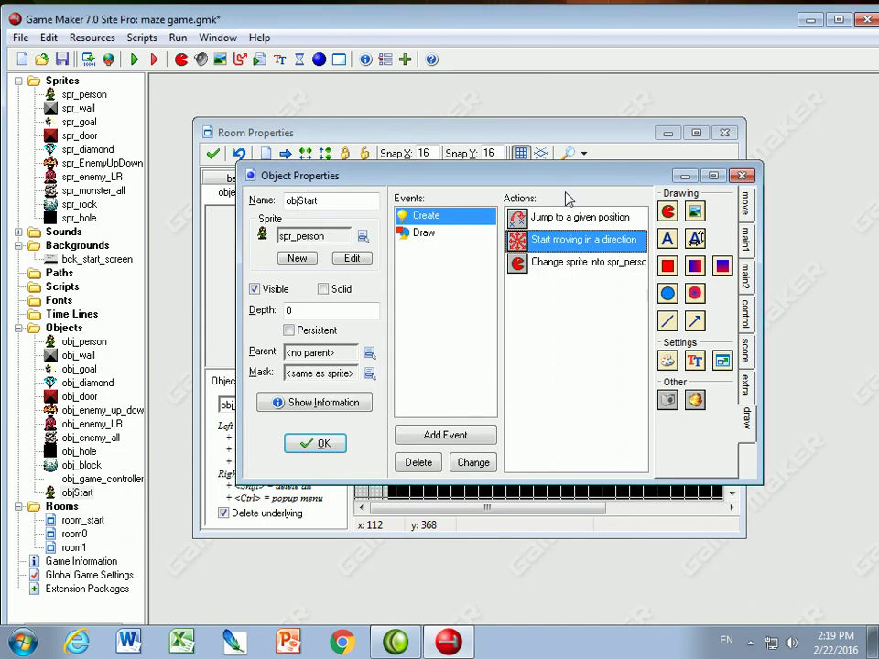
left_click(563, 263)
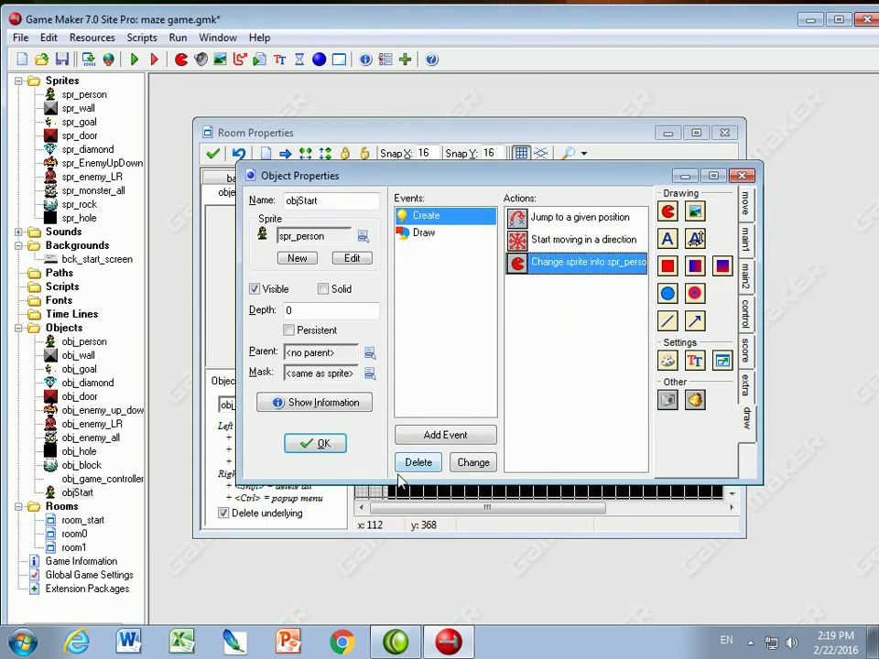
Add an any-key Keyboard event that goes to the next room with no transition
left_click(445, 434)
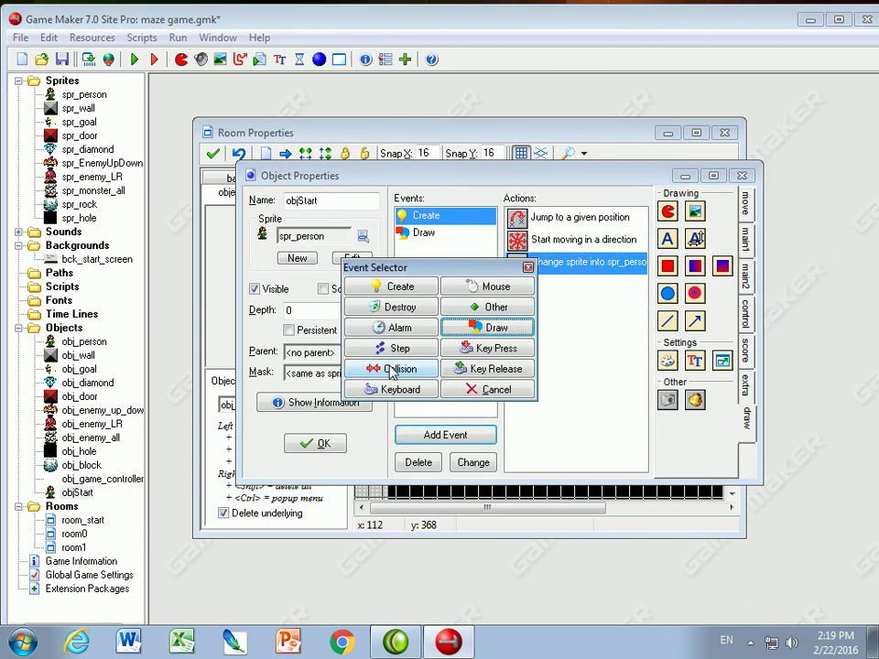
left_click(385, 390)
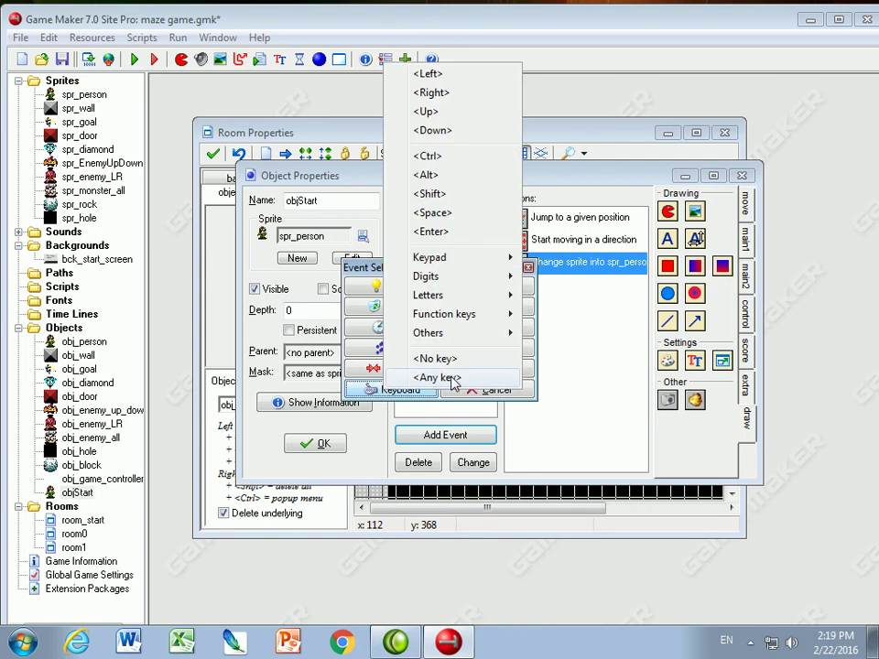
left_click(430, 377)
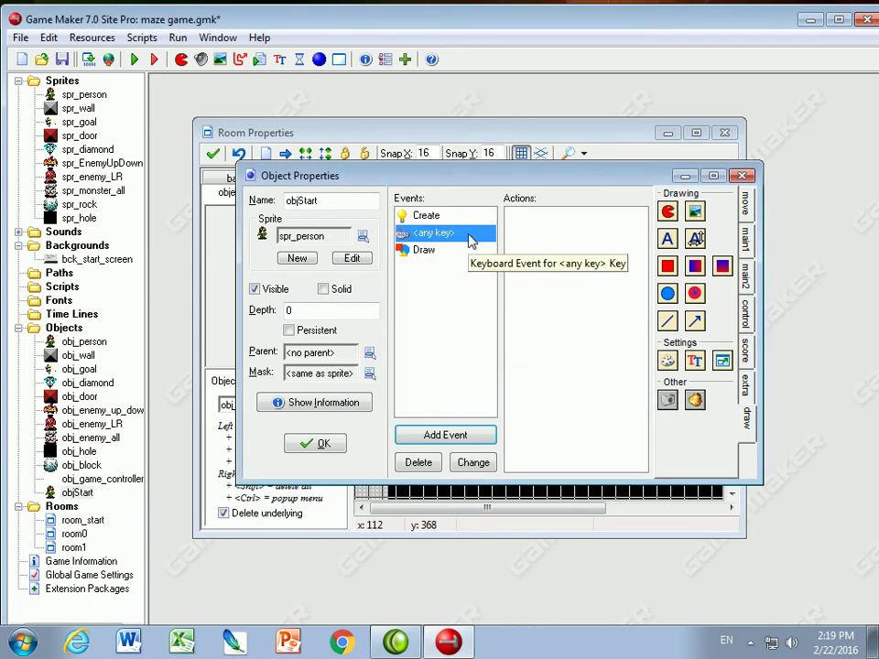
left_click(747, 309)
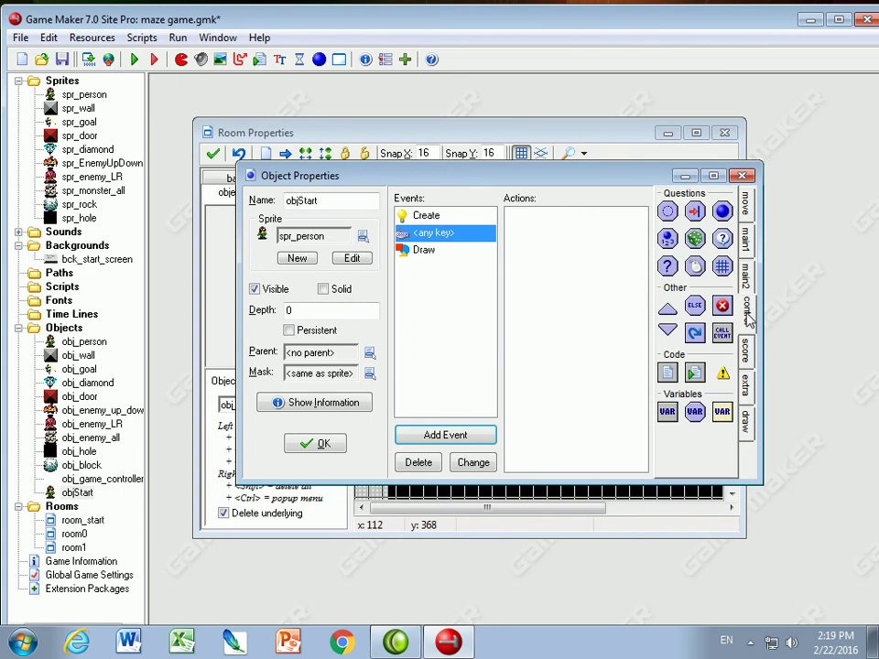
left_click(746, 275)
left_click(747, 229)
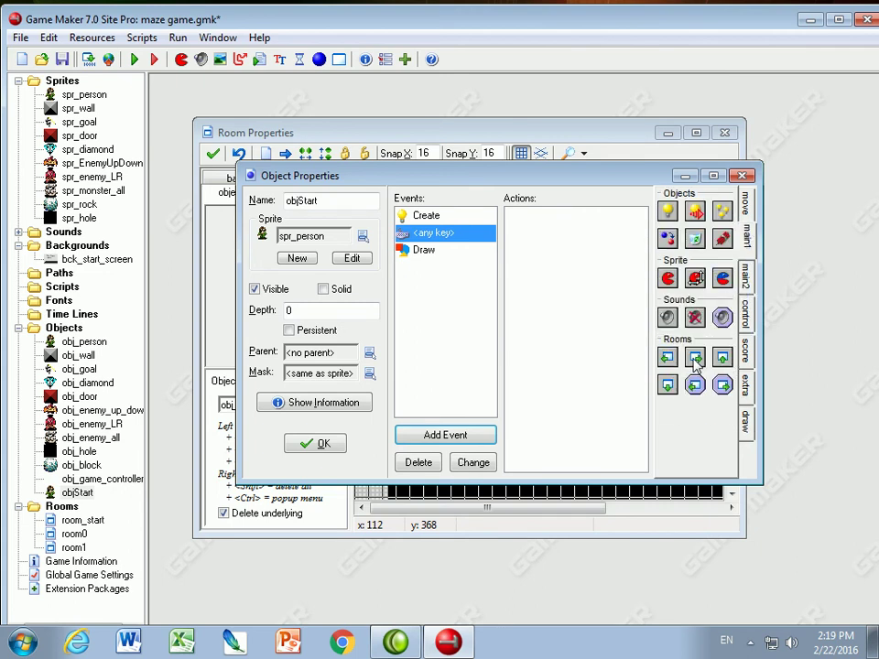
left_click_drag(697, 359, 599, 349)
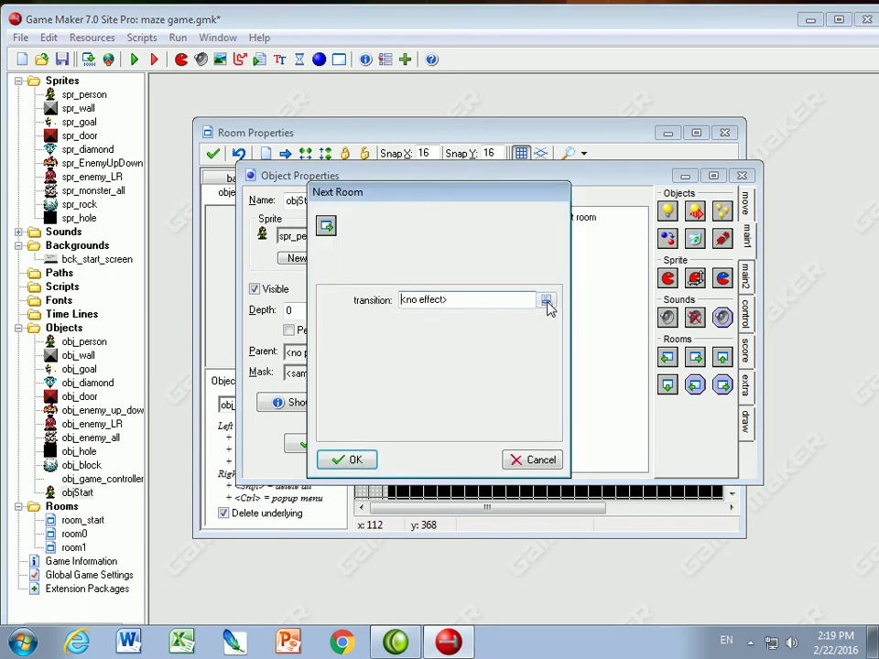
left_click(351, 463)
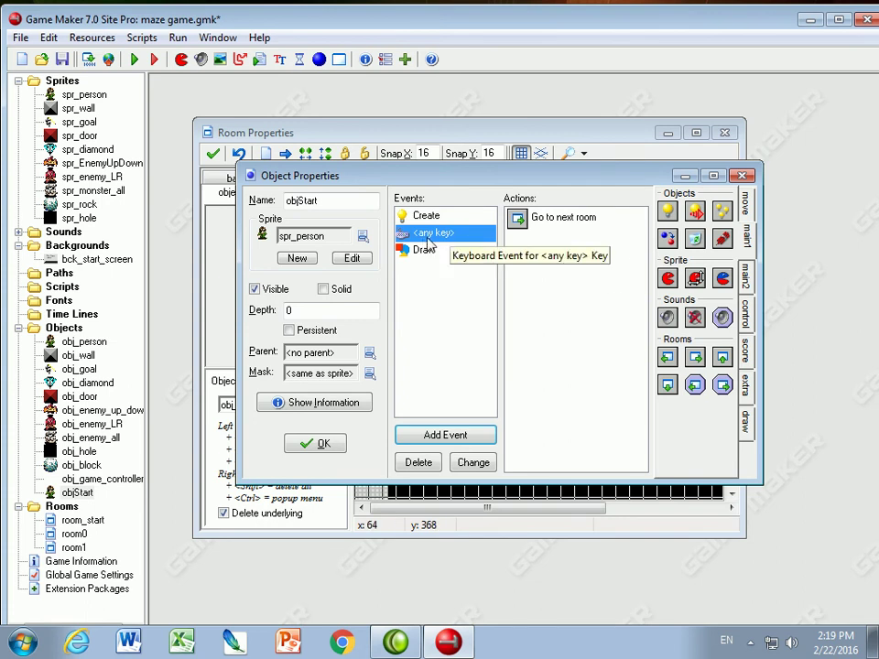
Close objStart's properties and place an objStart instance along the top of room_start
left_click(344, 447)
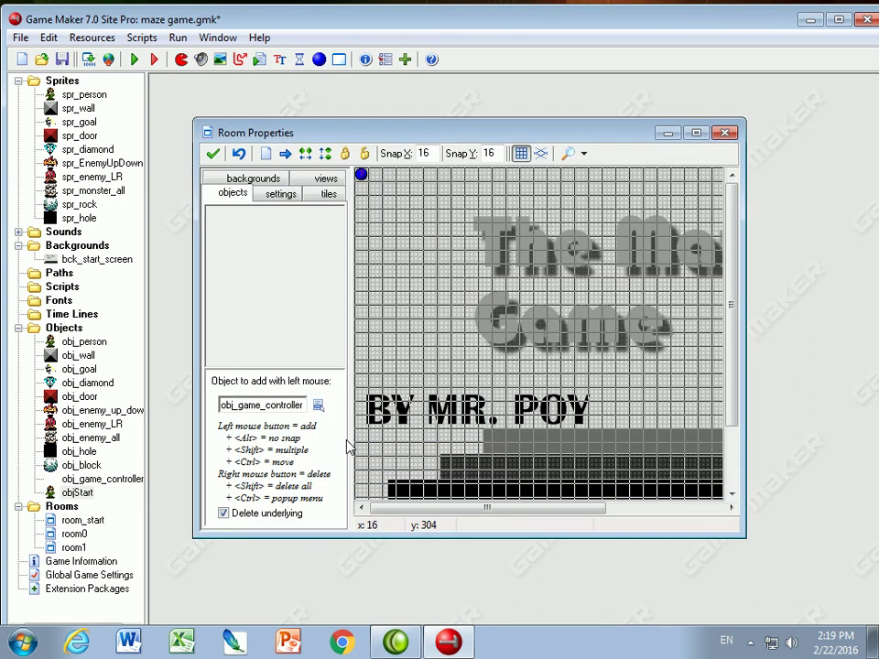
left_click(318, 407)
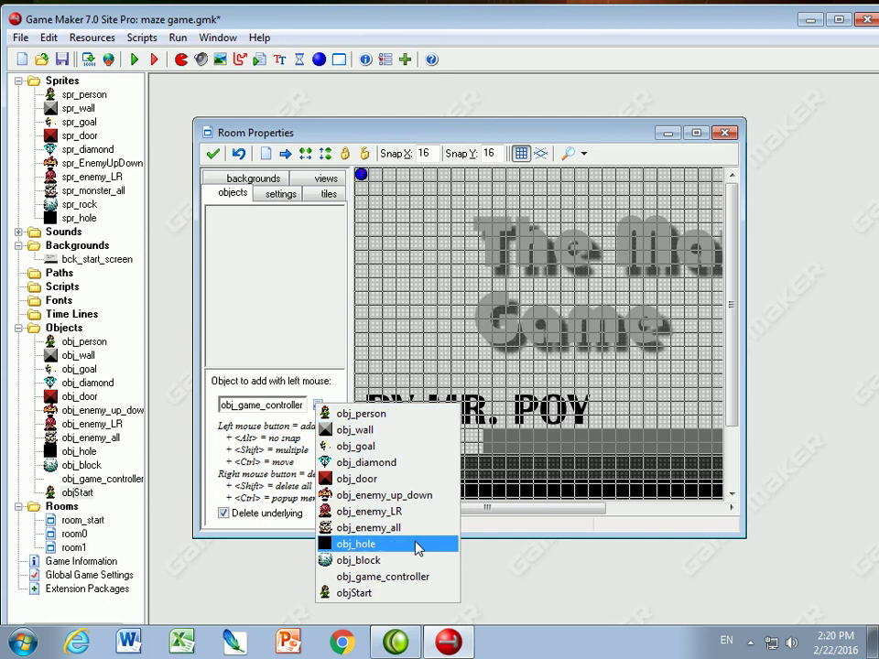
left_click(328, 646)
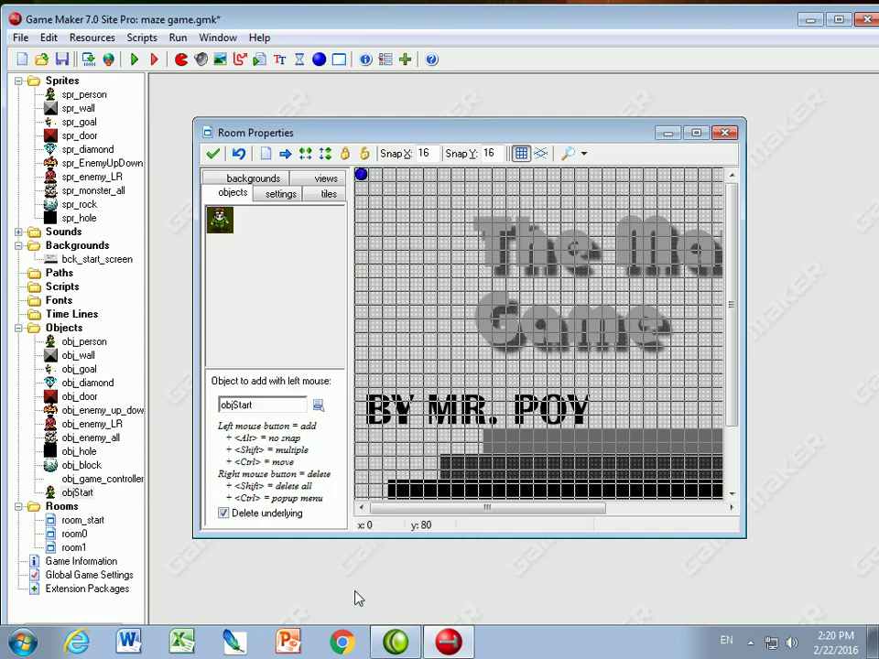
left_click(555, 181)
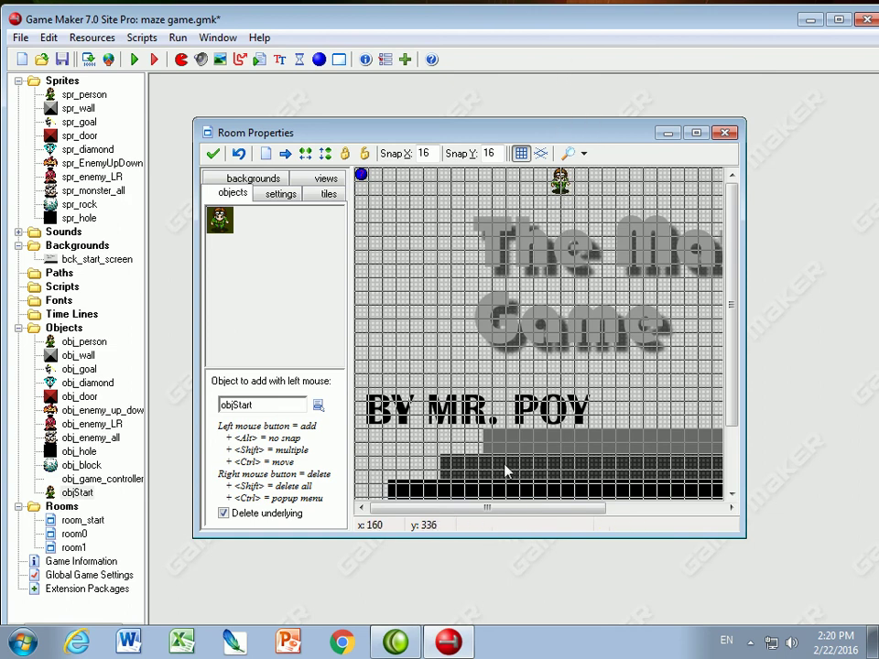
left_click(133, 60)
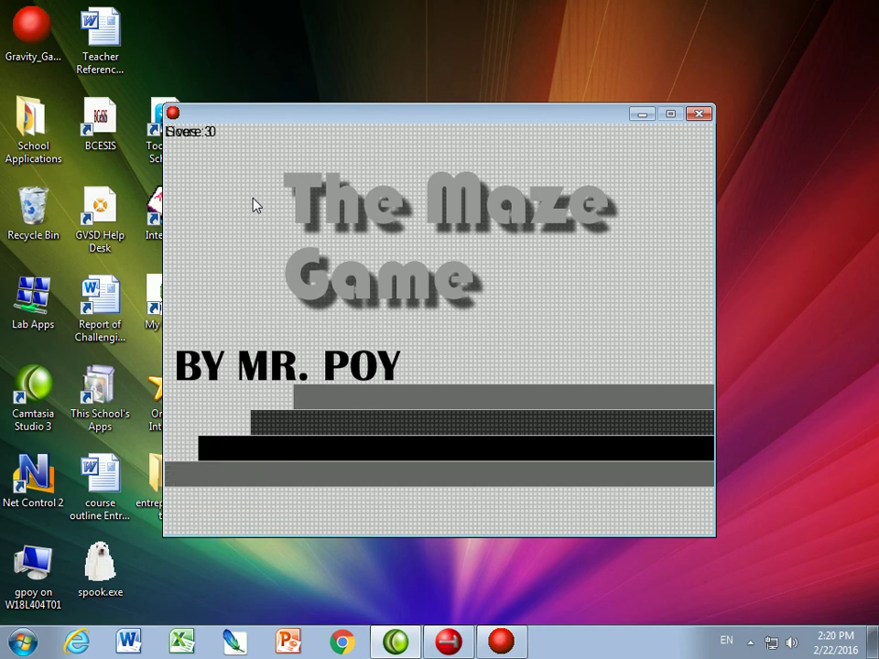
left_click(700, 113)
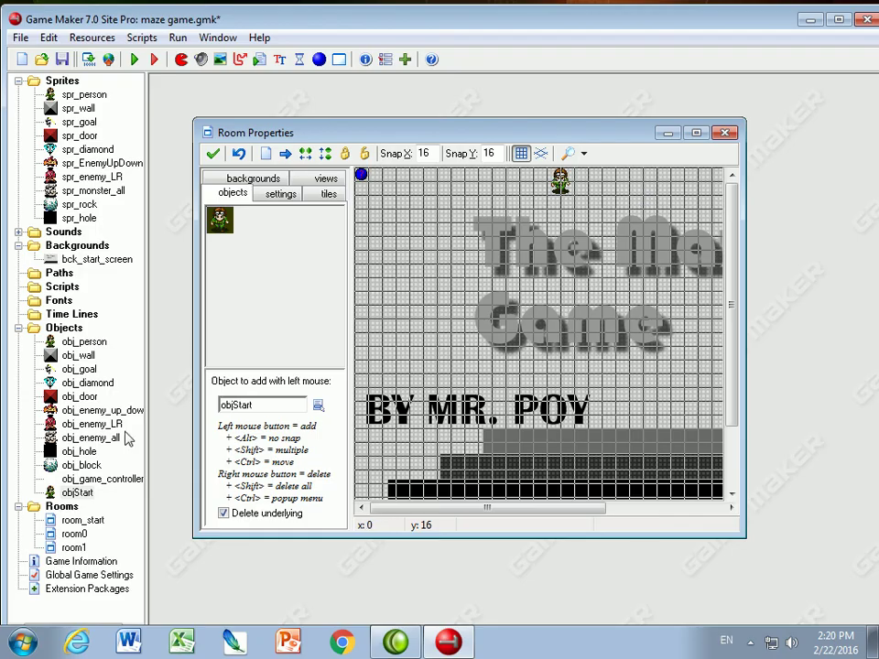
Make objStart's jump-to-position action relative, keeping the 0, -40 offset
left_click(79, 493)
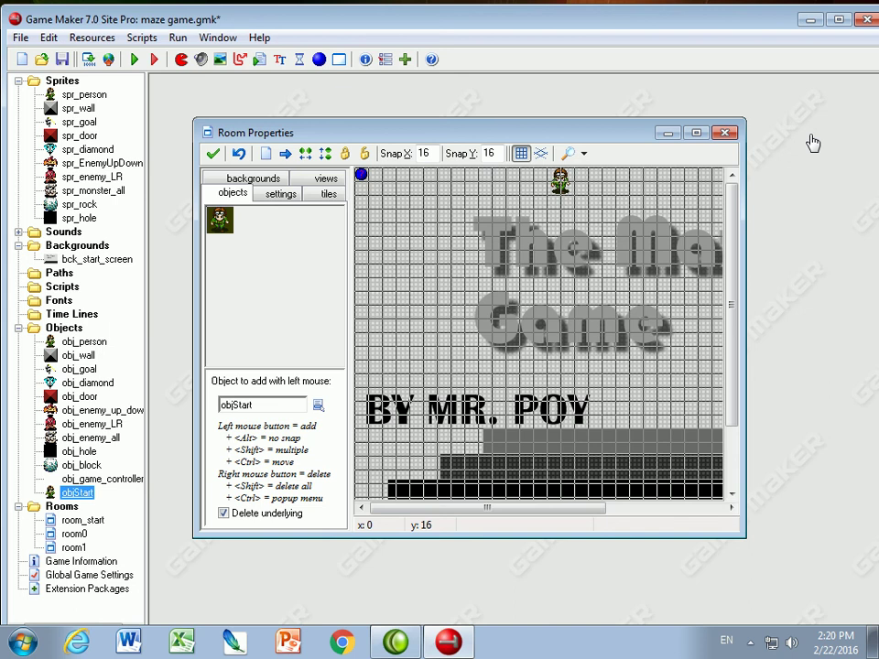
double_click(79, 493)
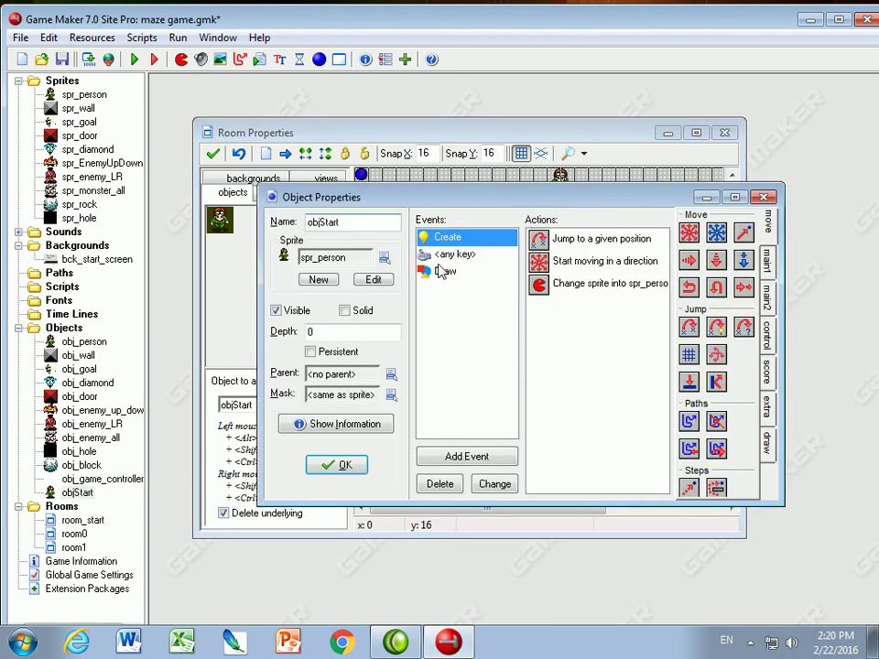
double_click(563, 240)
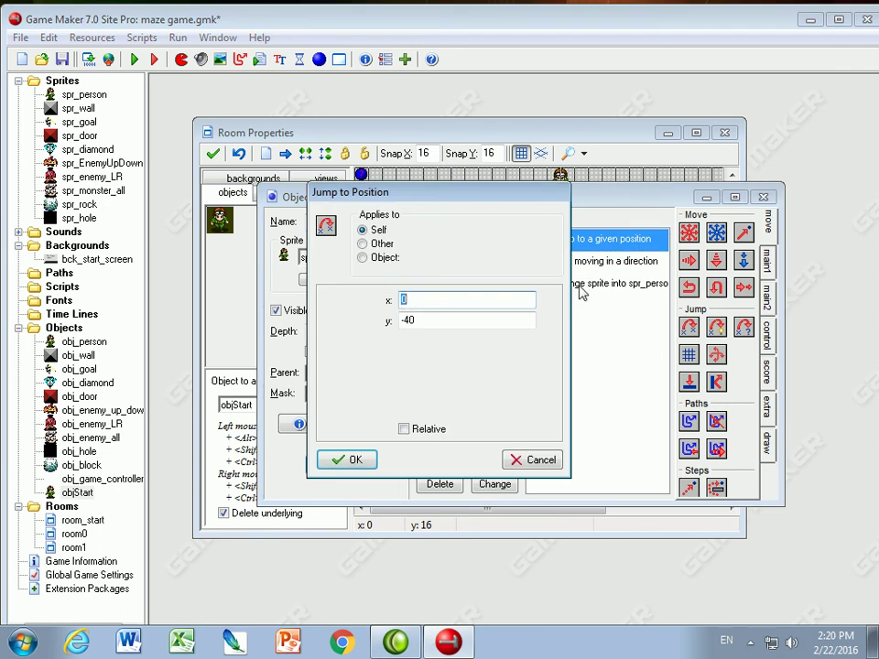
left_click(429, 303)
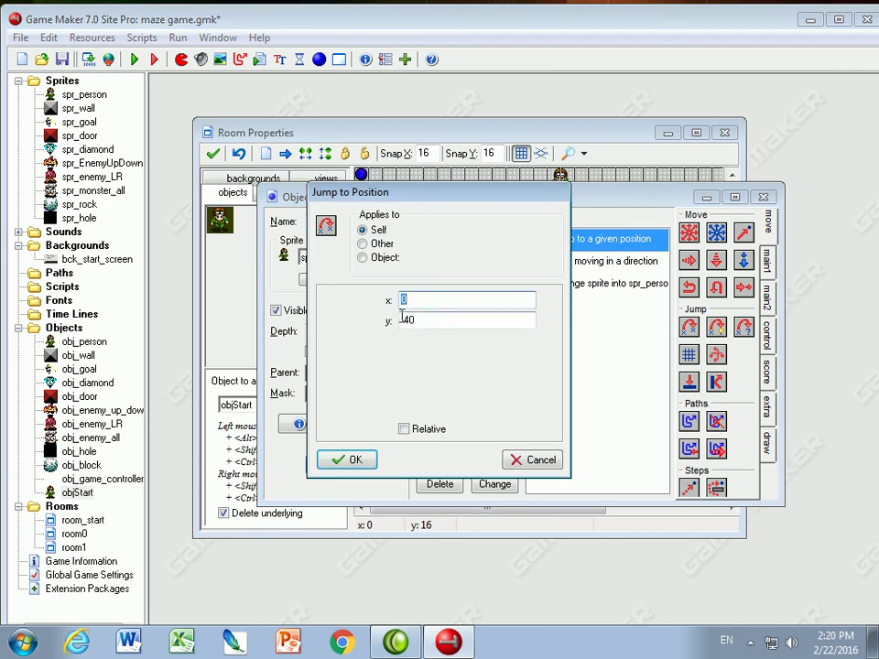
left_click(404, 430)
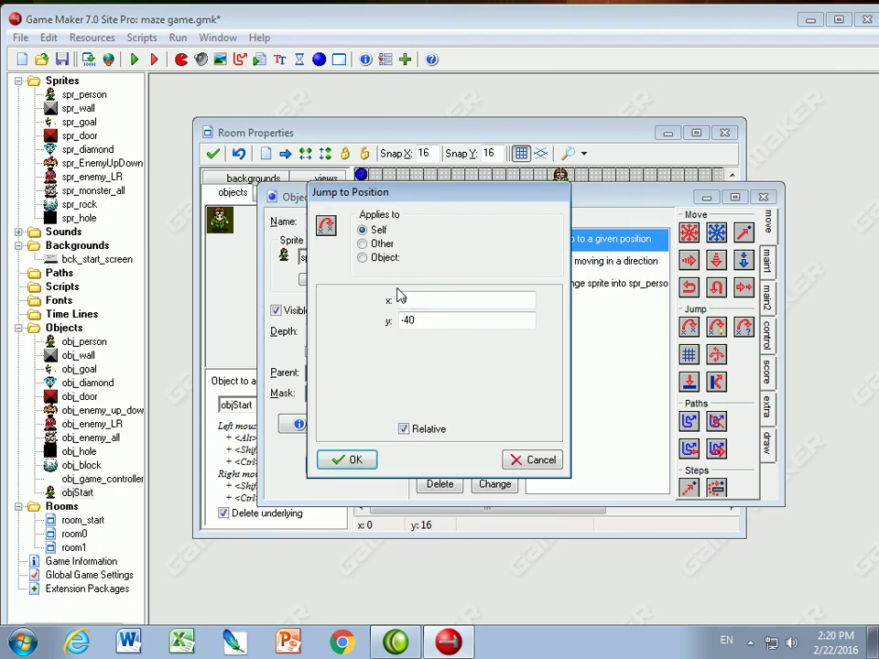
left_click(347, 461)
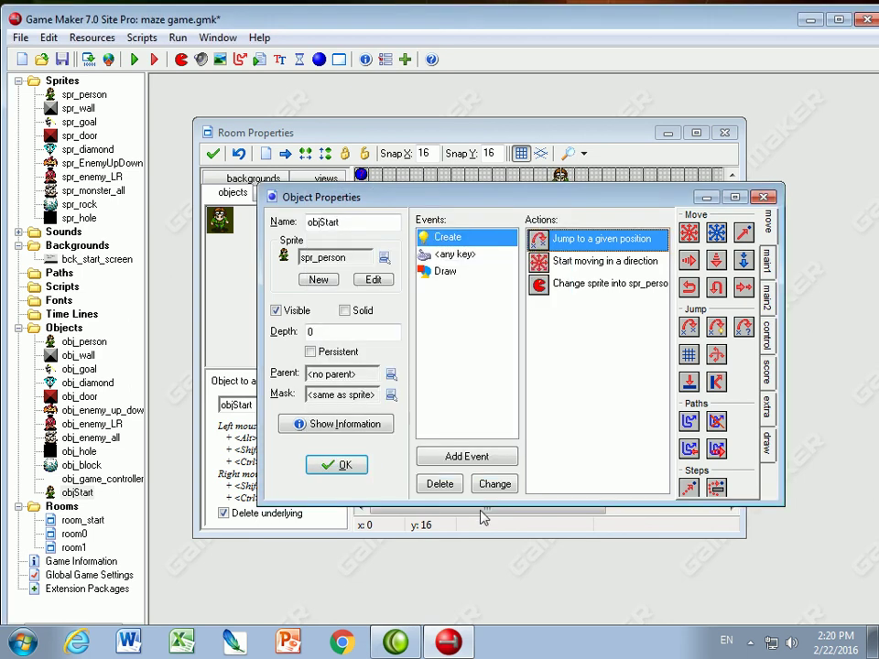
left_click(345, 465)
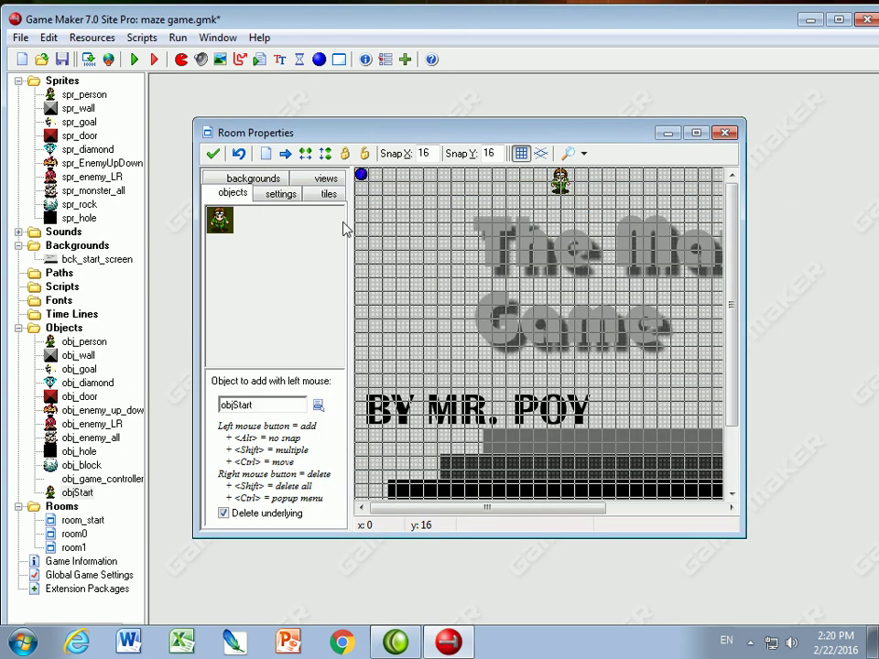
left_click(108, 60)
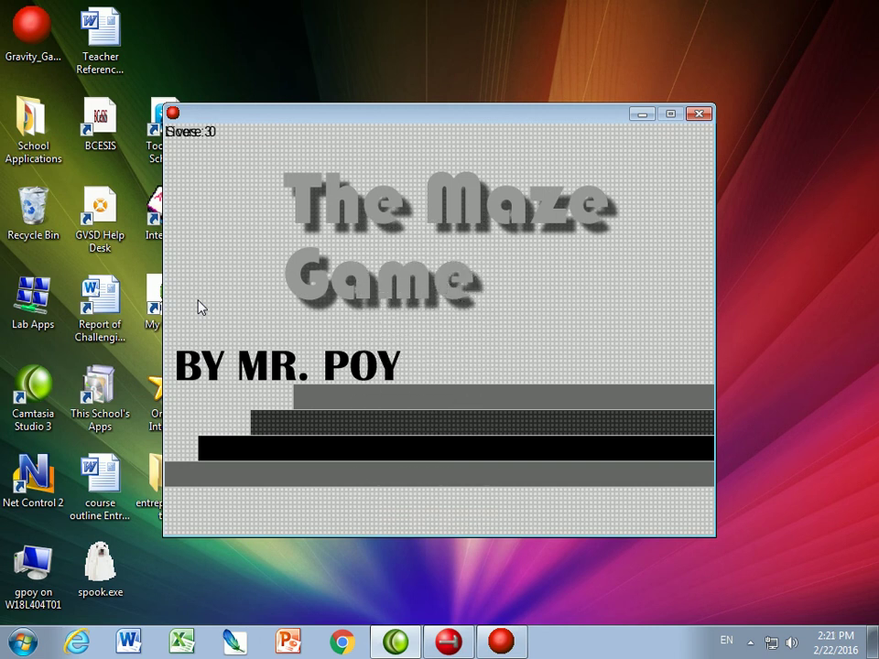
key("space")
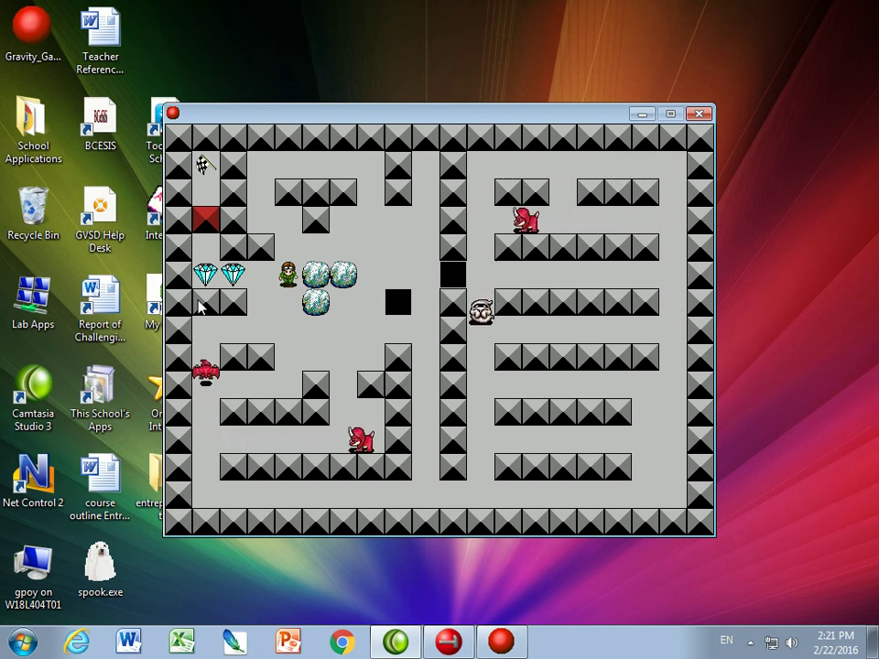
key("Down")
key("Right")
key("Right")
key("Right")
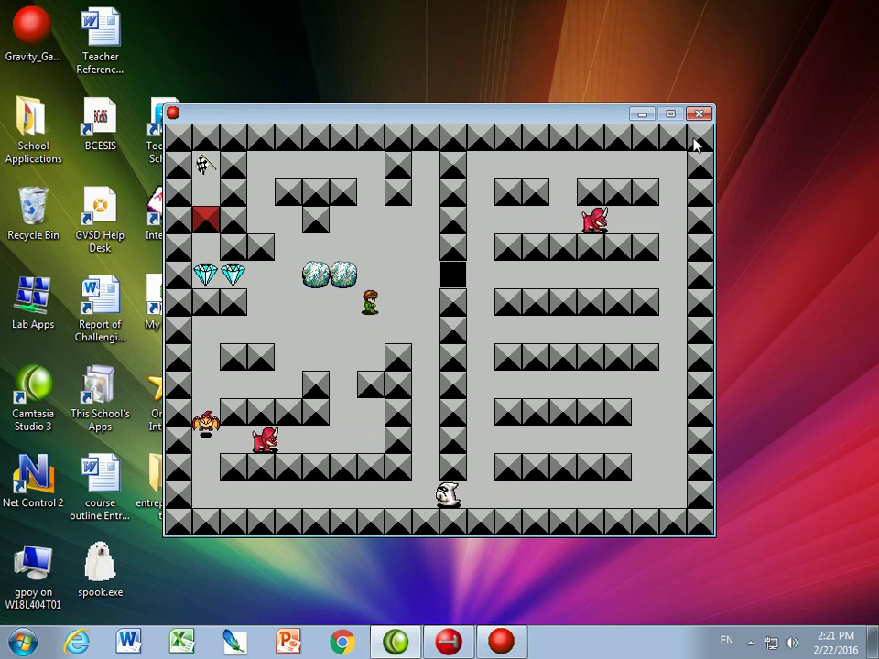
key("Escape")
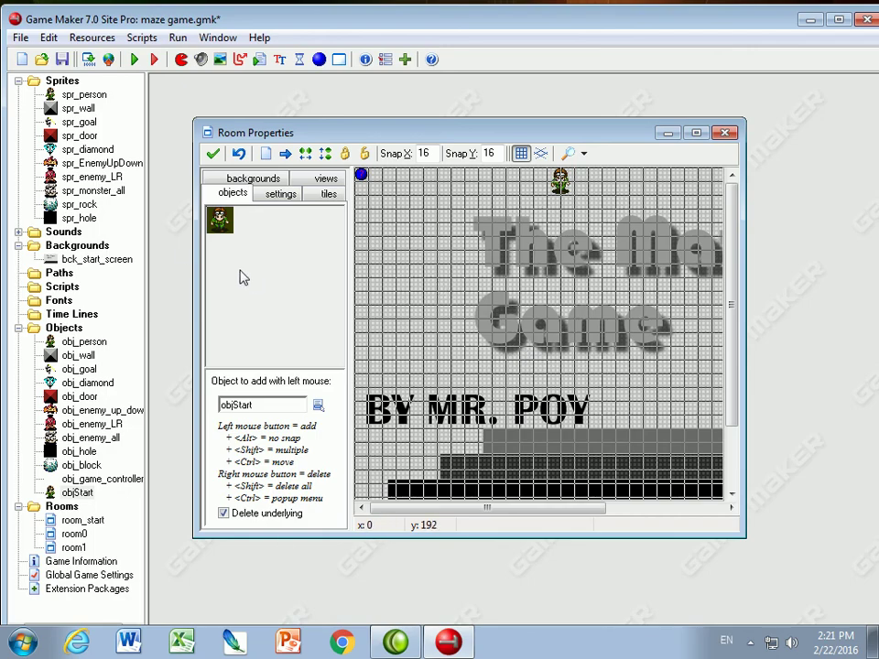